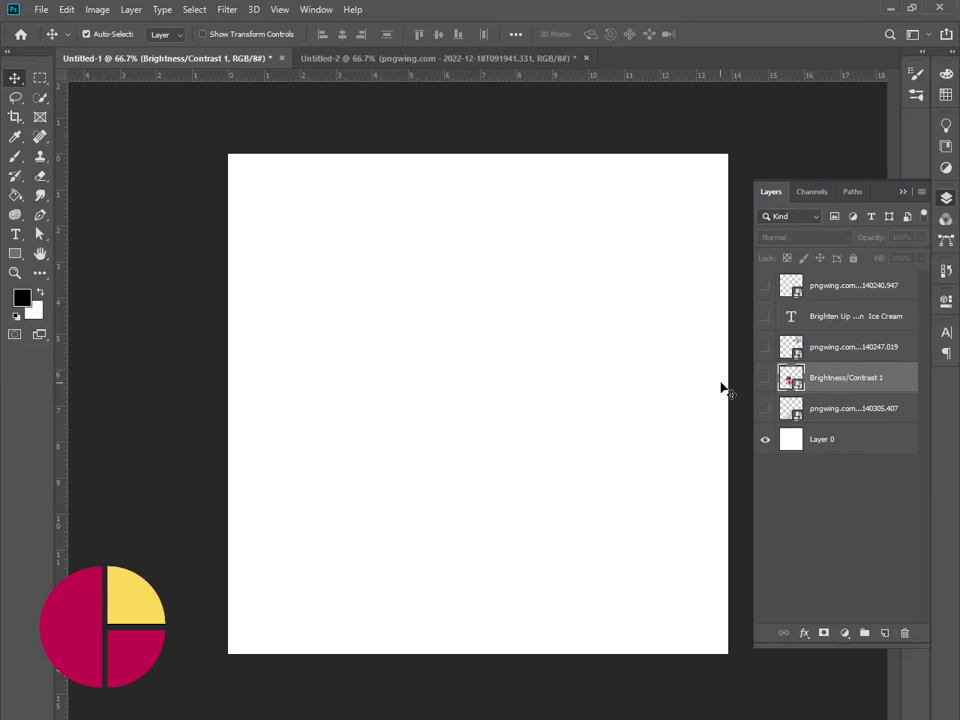
Step: Show the scoops and snow layers, then move and resize the snow to fill the lower canvas
left_click(766, 379)
left_click_drag(470, 478, 463, 458)
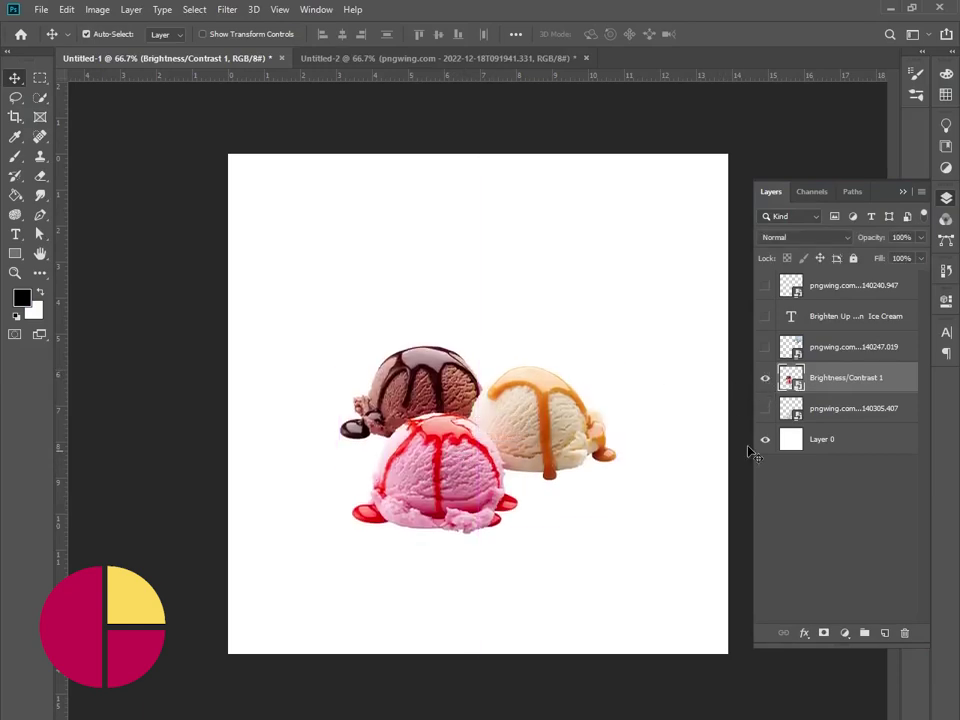
left_click(766, 408)
left_click(850, 408)
left_click_drag(625, 500, 613, 432)
key("ctrl+t")
mouse_move(643, 486)
left_mouse_down()
mouse_move(654, 521)
mouse_move(667, 432)
mouse_move(645, 564)
mouse_move(670, 579)
left_mouse_up()
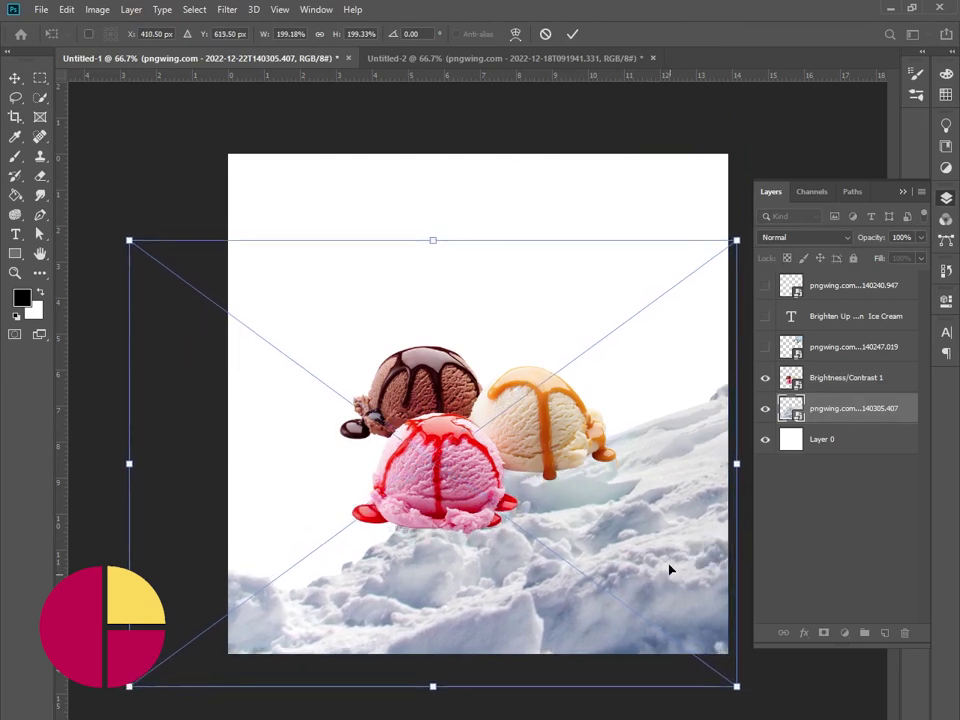
left_click(573, 35)
Step: Move the scoops to the lower left and scale them to about 95%
mouse_move(474, 455)
left_mouse_down()
mouse_move(403, 482)
mouse_move(410, 488)
left_mouse_up()
key("ctrl+t")
mouse_move(556, 471)
left_mouse_down()
mouse_move(626, 482)
mouse_move(729, 476)
mouse_move(744, 456)
mouse_move(729, 471)
left_mouse_up()
mouse_move(531, 495)
left_mouse_down()
mouse_move(485, 497)
mouse_move(476, 534)
left_mouse_up()
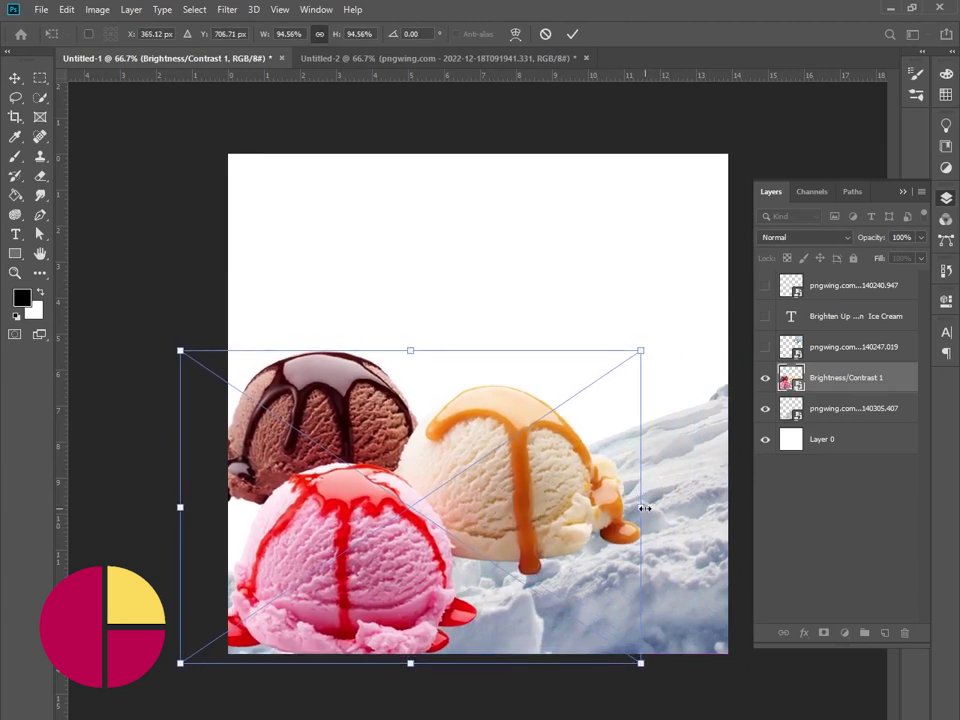
Step: Enlarge the scoops to 108%, commit, and nudge them slightly lower on the snow
left_click_drag(645, 508, 710, 506)
left_click_drag(561, 516, 545, 483)
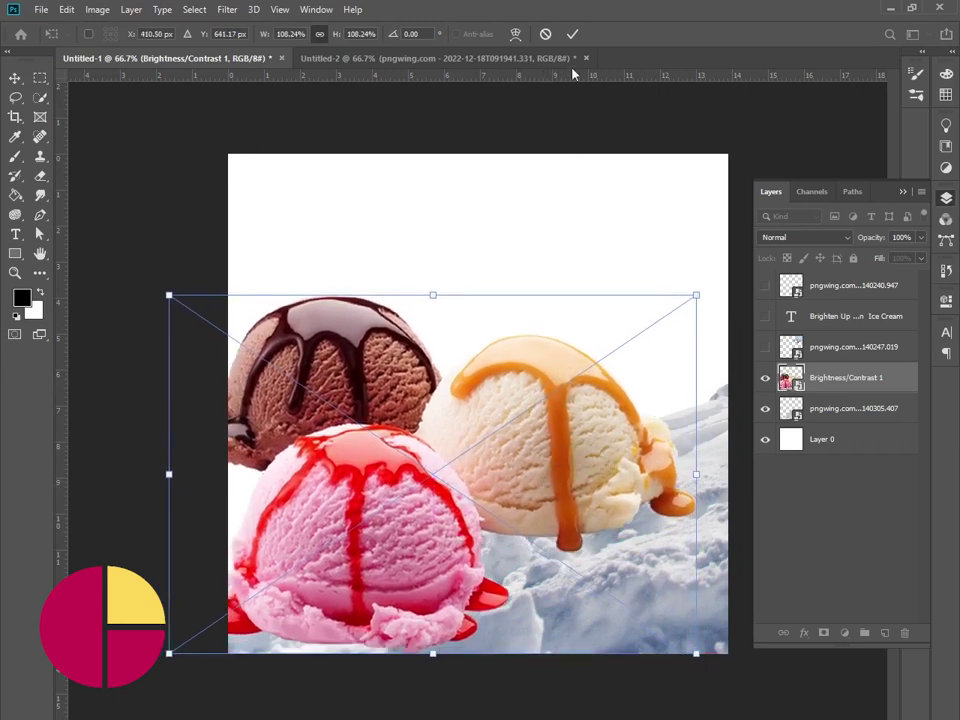
left_click(573, 34)
left_click_drag(482, 508, 483, 522)
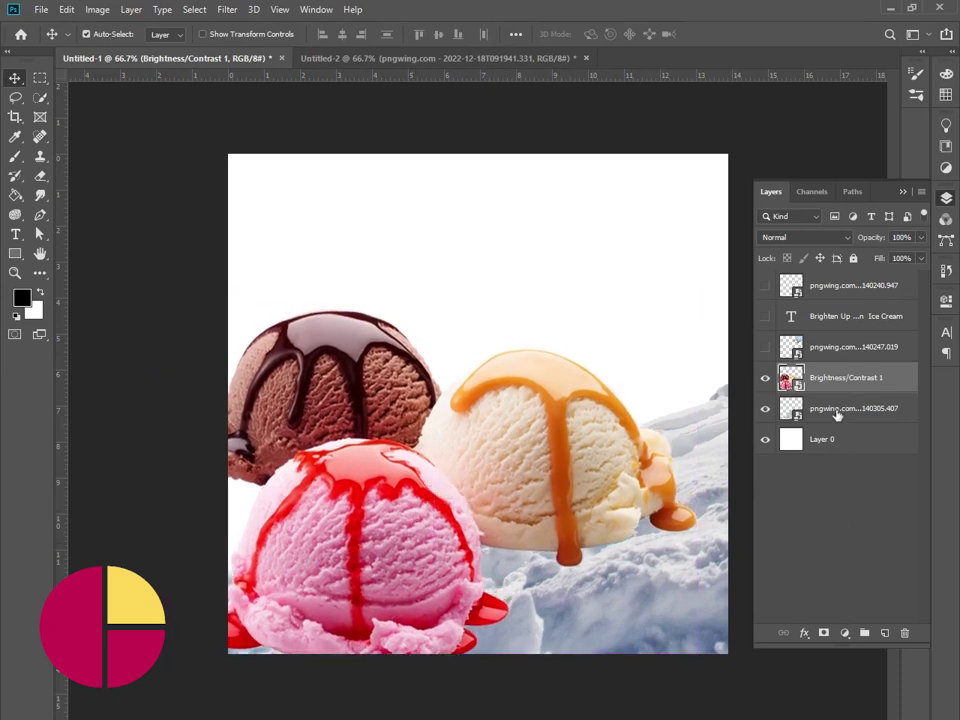
left_click(836, 412)
Step: On a new layer, brush a dark shadow beneath the scoops and lower its opacity
left_click(885, 633)
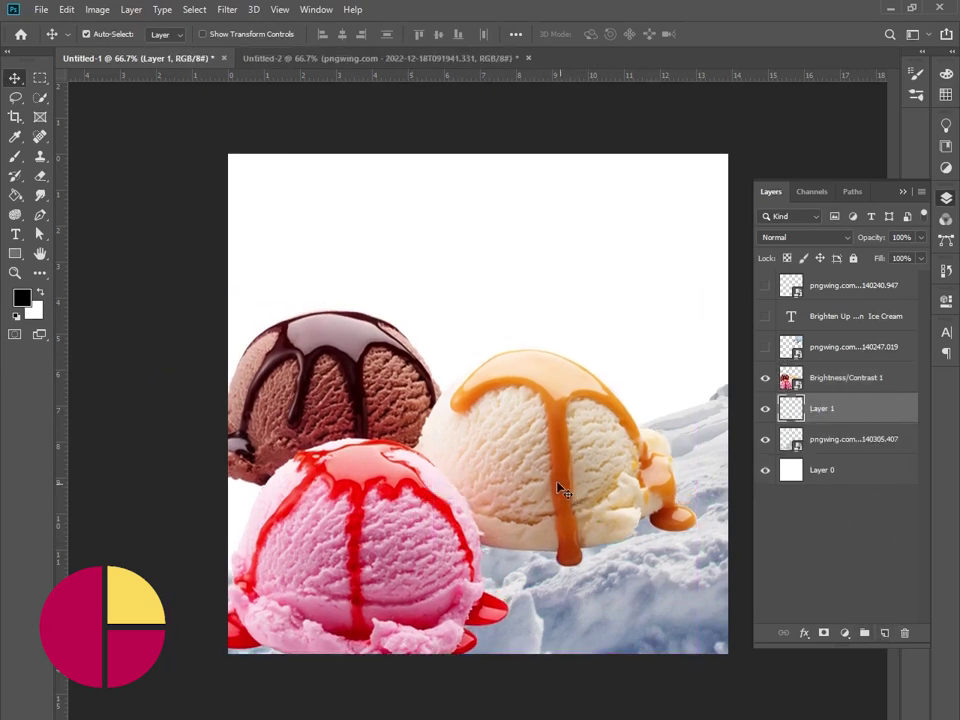
left_click(17, 157)
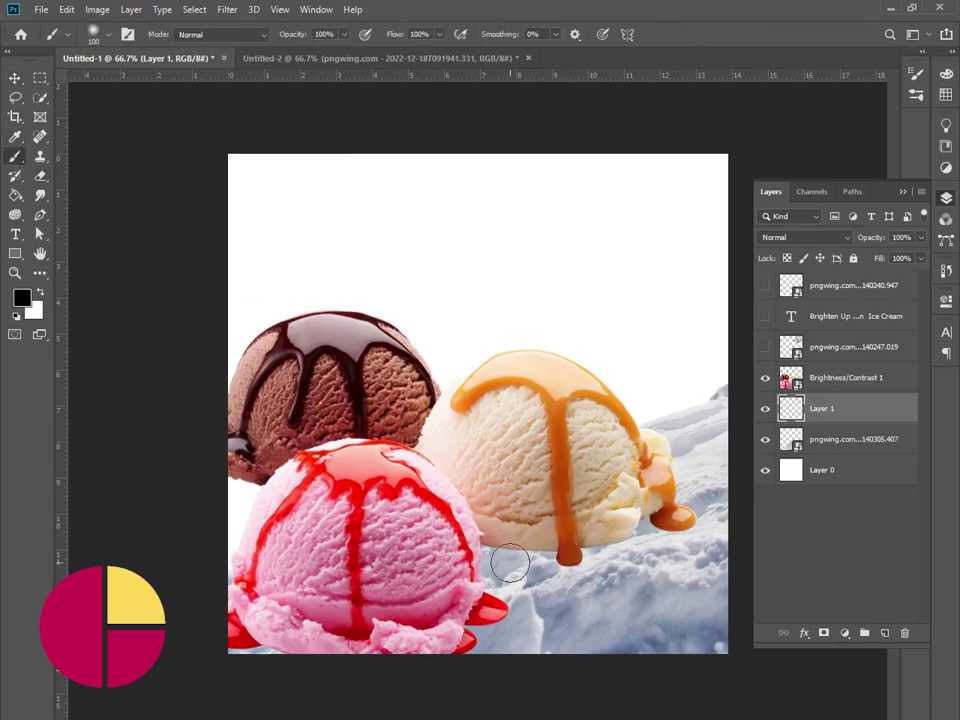
mouse_move(484, 545)
left_mouse_down()
mouse_move(598, 545)
mouse_move(478, 555)
mouse_move(464, 648)
left_mouse_up()
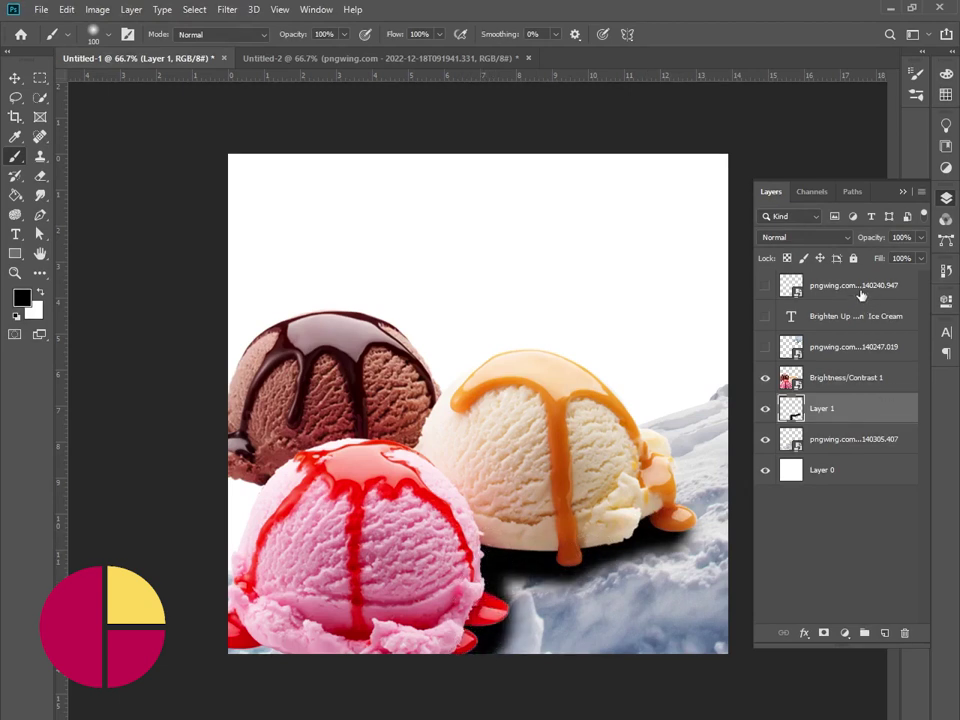
left_click(870, 259)
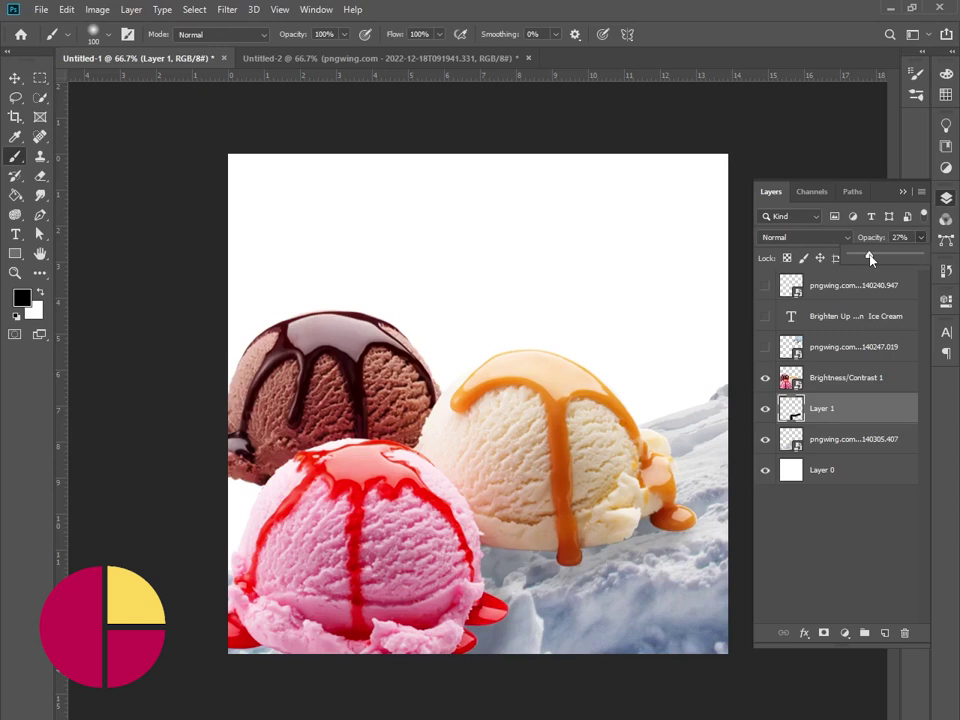
left_click_drag(870, 259, 881, 259)
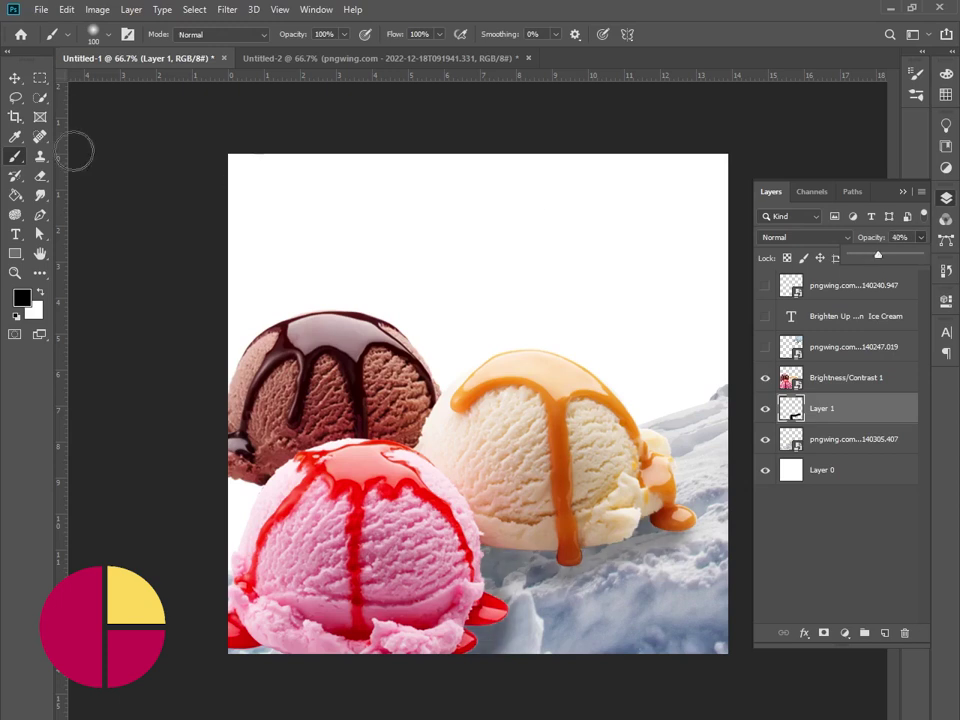
Step: Move the scoops down, align the shadow beneath them, and set its opacity to 50%
key("v")
left_click_drag(478, 418, 531, 443)
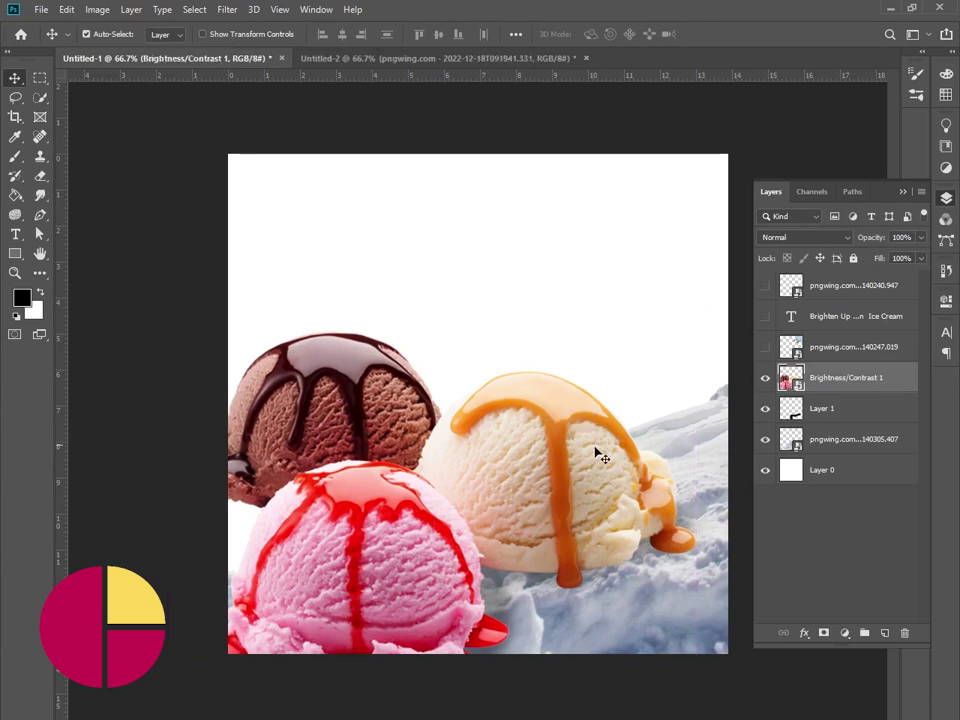
left_click(828, 411)
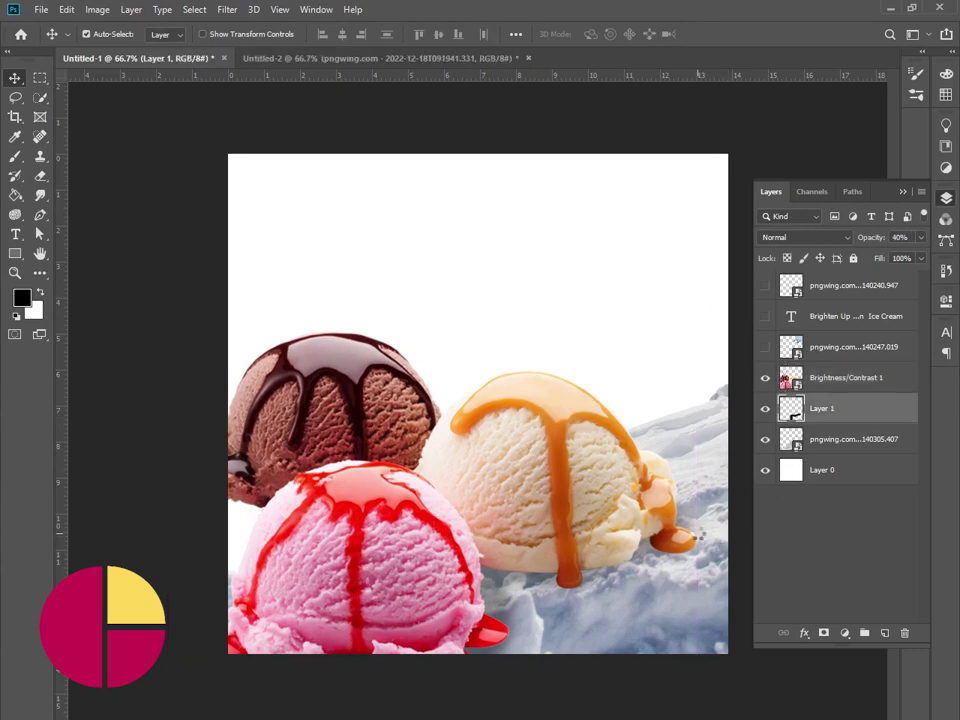
left_click_drag(697, 529, 662, 560)
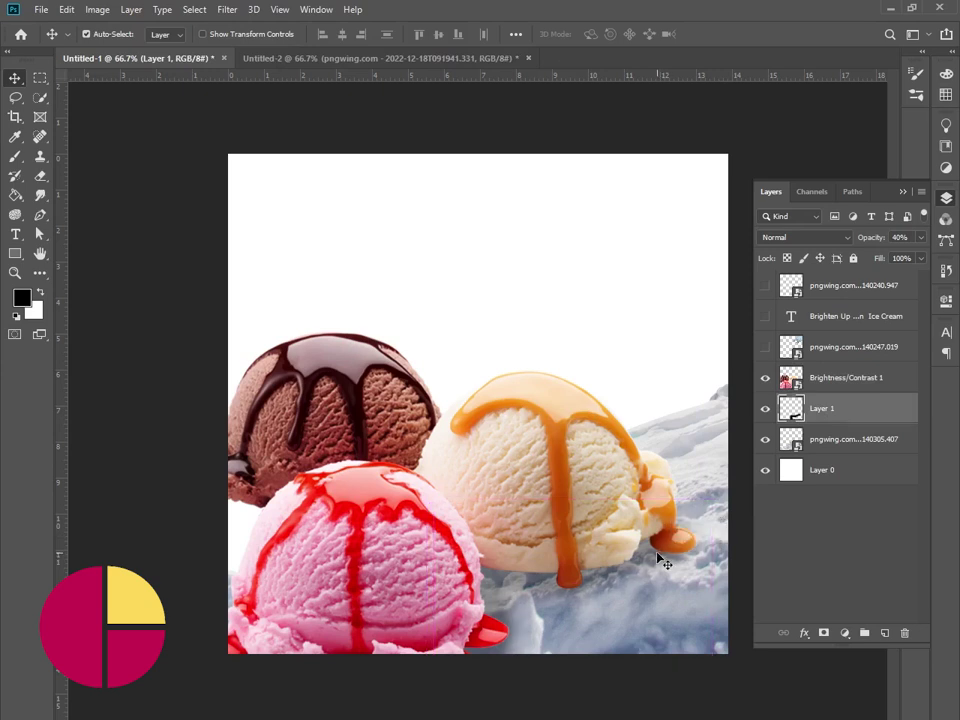
left_click_drag(886, 258, 885, 258)
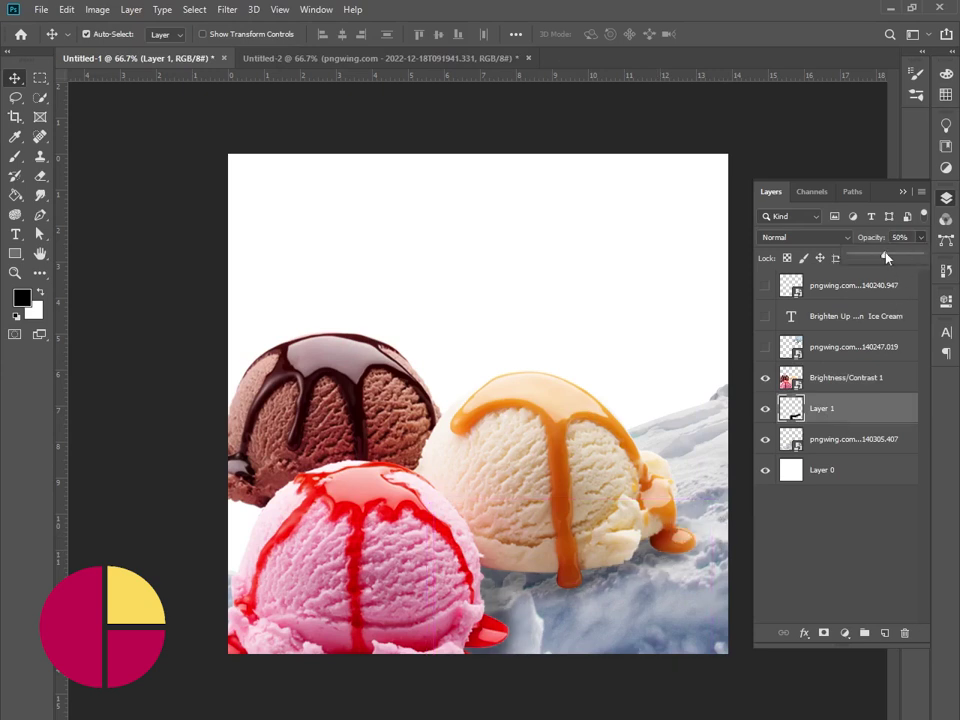
Step: Show the snowy pine branch layer and position it hanging into the top-right corner
left_click(812, 572)
left_click(765, 347)
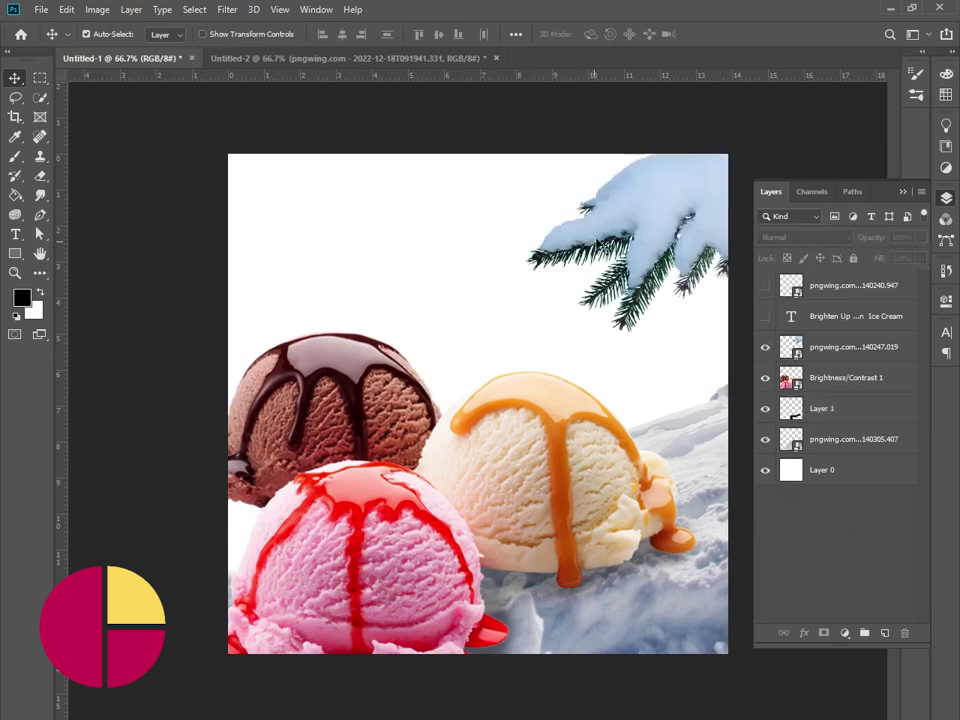
left_click_drag(596, 243, 535, 306)
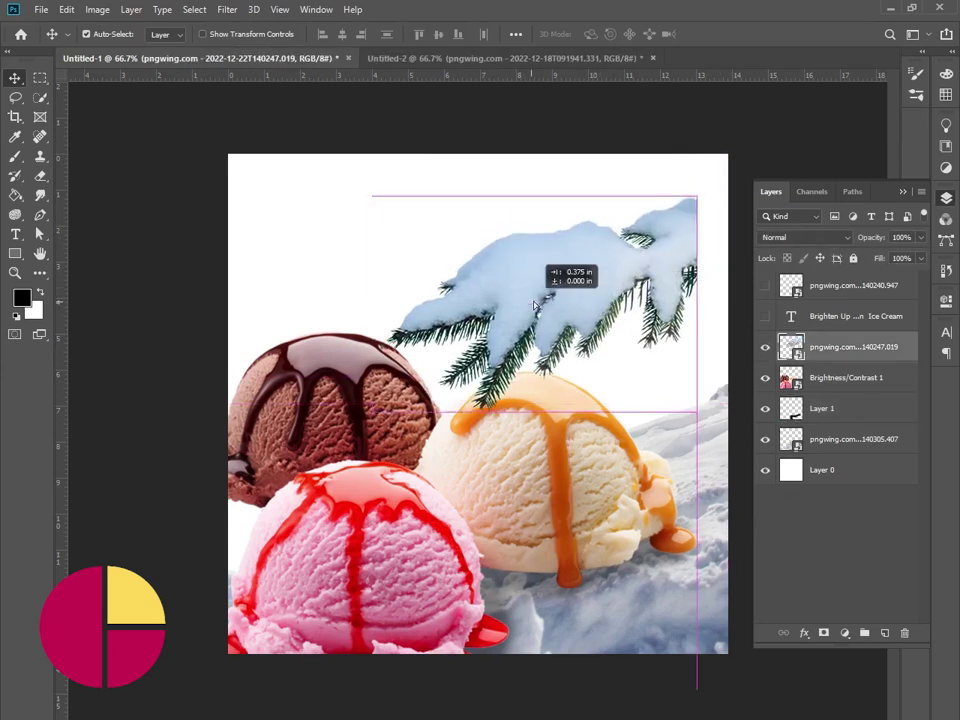
key("ctrl+t")
mouse_move(568, 294)
left_mouse_down()
mouse_move(569, 311)
mouse_move(670, 215)
mouse_move(685, 227)
left_mouse_up()
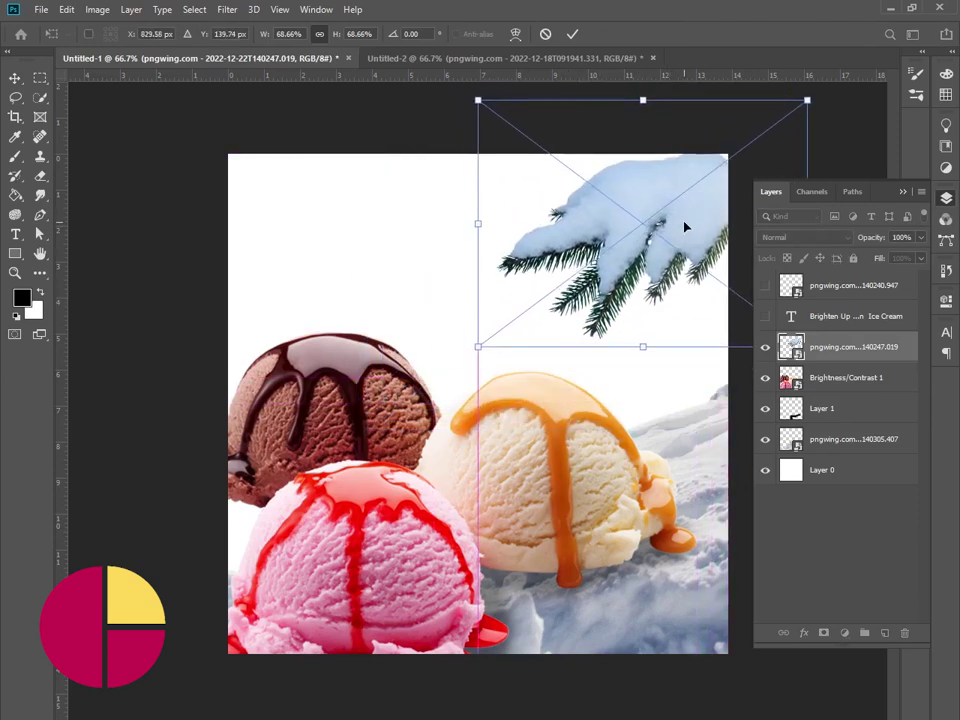
left_click(572, 34)
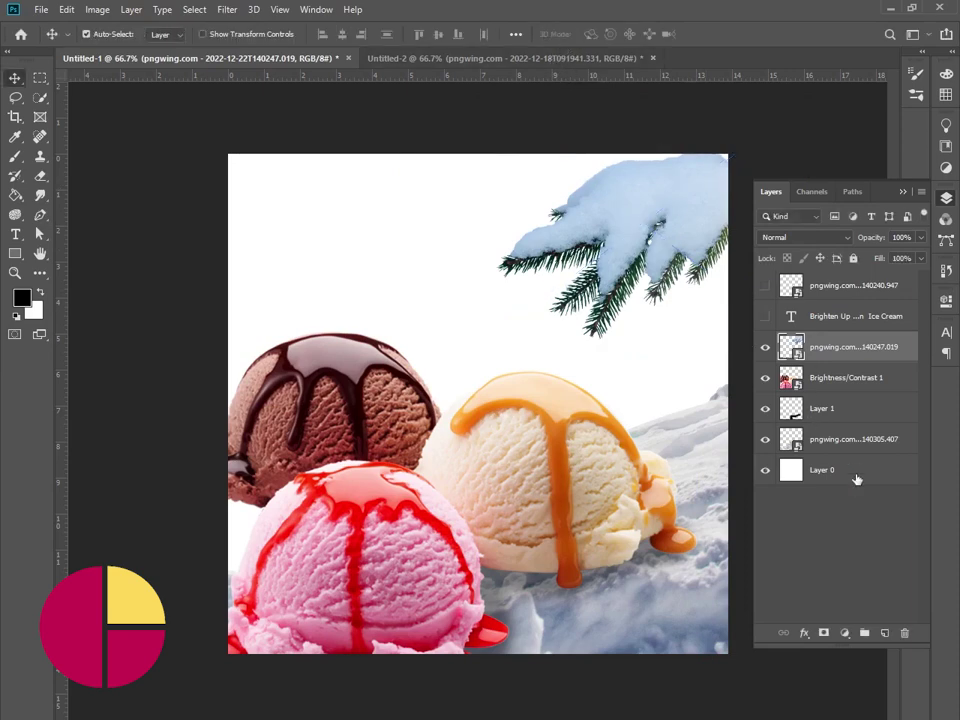
left_click(856, 478)
Step: Add a sky-blue Solid Color fill (R108 G179 B248) with an empty Layer 2 above it
left_click(845, 633)
left_click(868, 374)
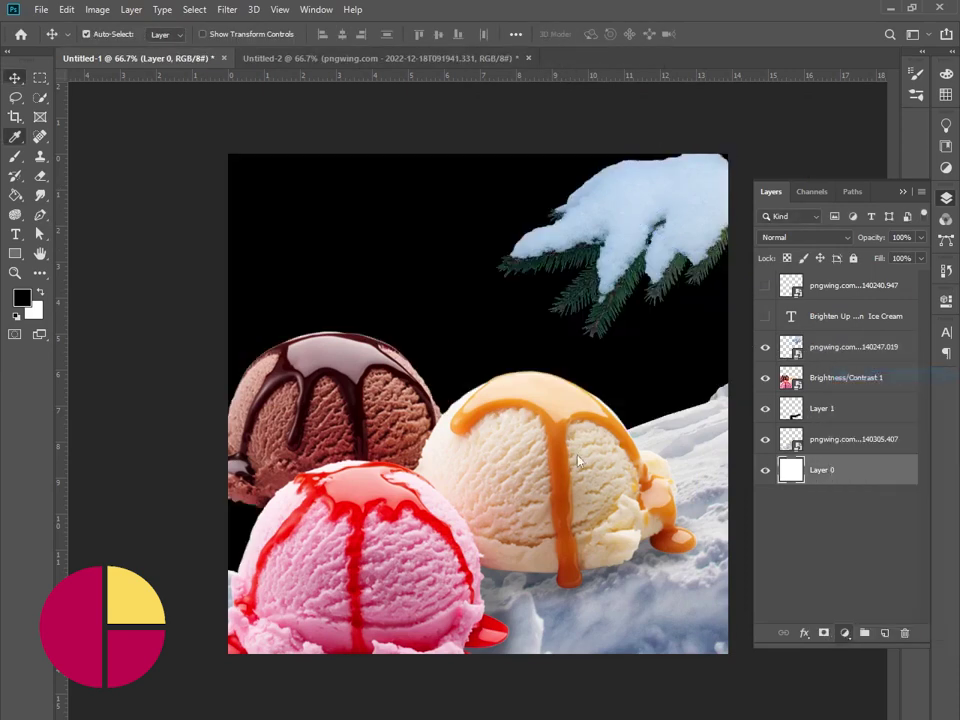
left_click(630, 249)
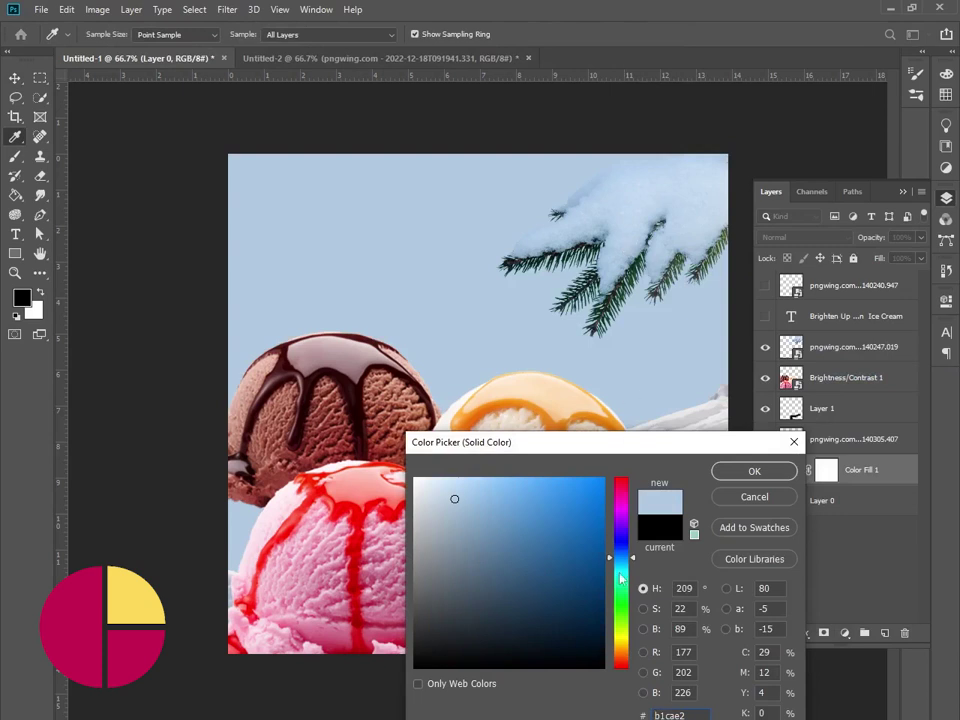
left_click(565, 530)
left_click(557, 508)
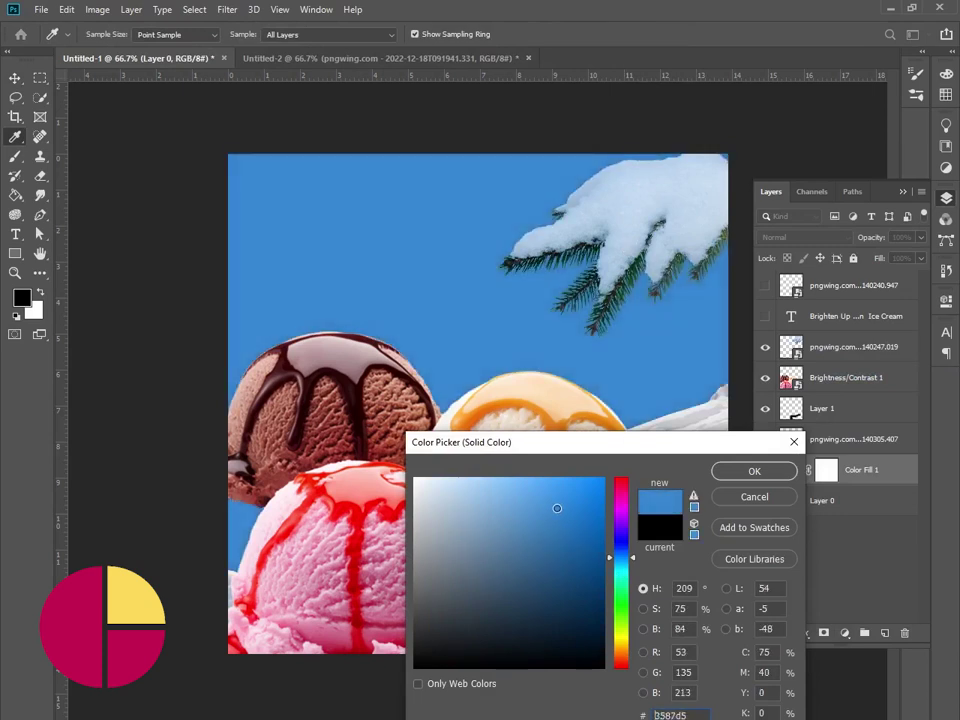
mouse_move(557, 502)
left_mouse_down()
mouse_move(523, 484)
mouse_move(533, 488)
left_mouse_up()
key("Return")
key("v")
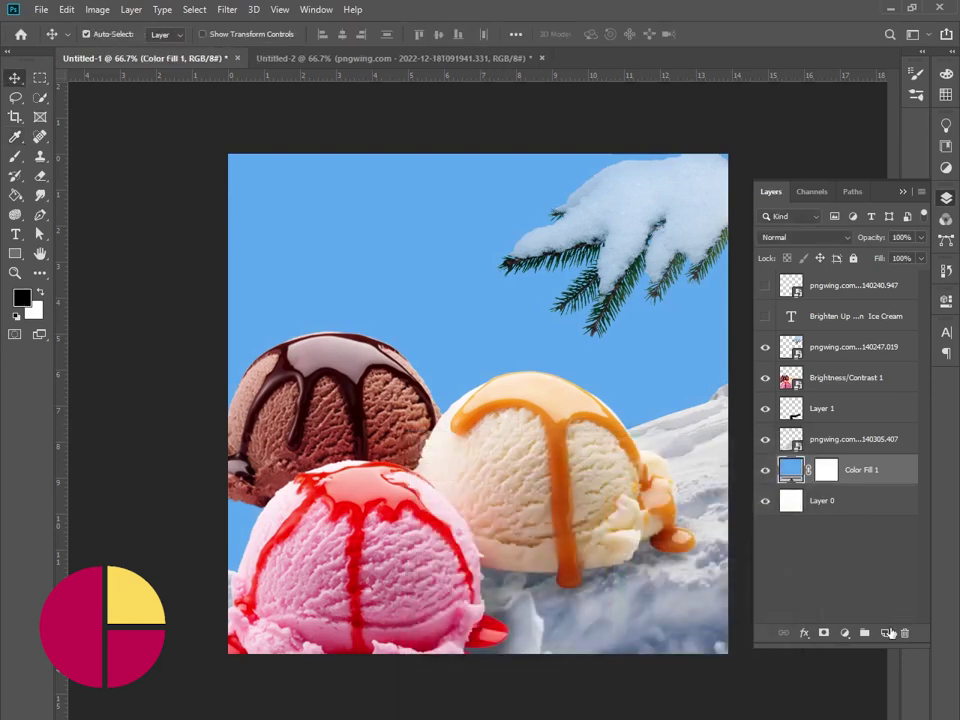
key("ctrl+shift+alt+n")
left_click(14, 135)
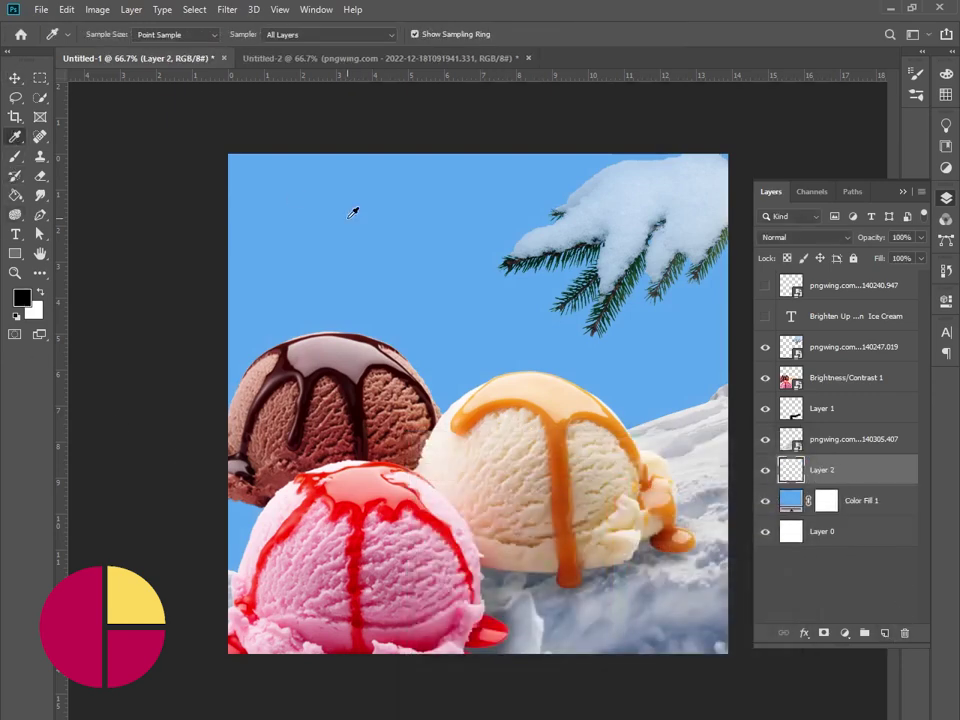
Step: Set the foreground colour to light blue (6cd0ff)
left_click(21, 297)
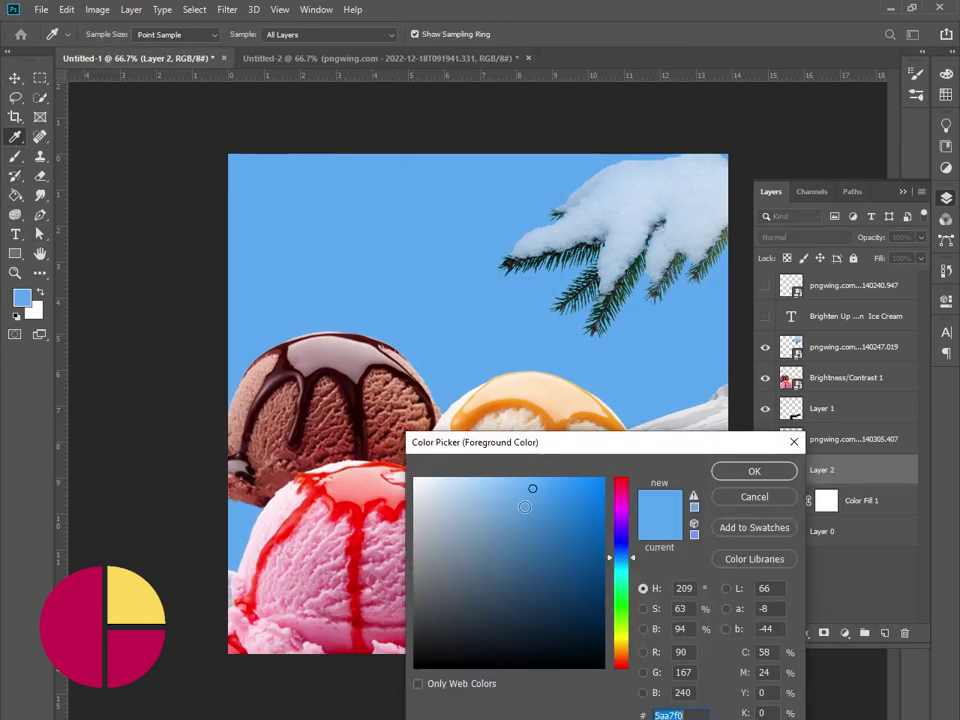
left_click(622, 569)
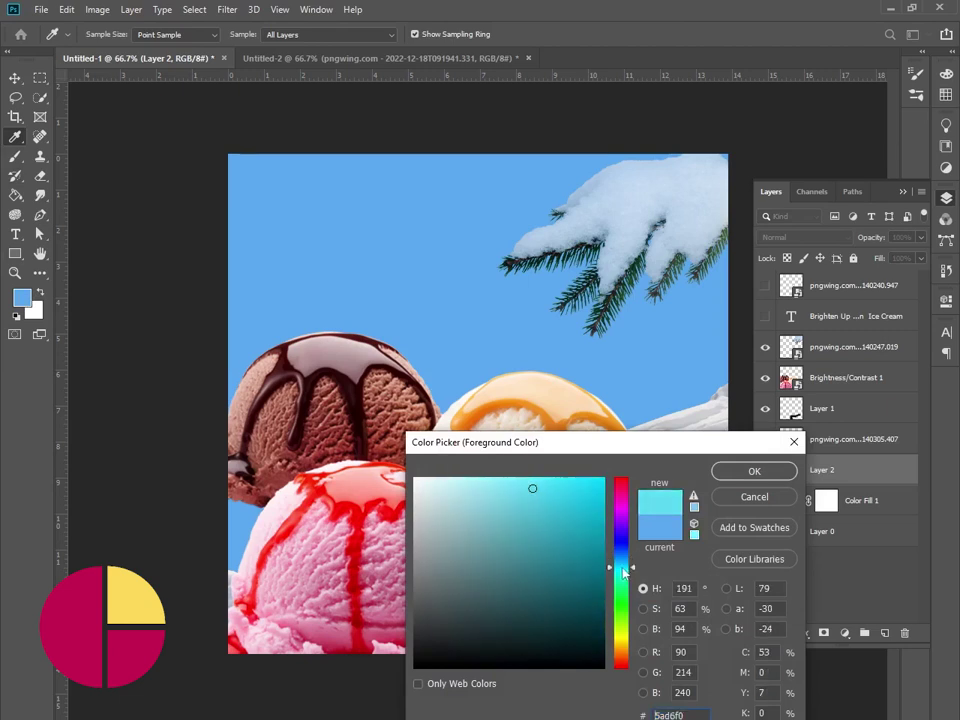
left_click_drag(628, 566, 628, 563)
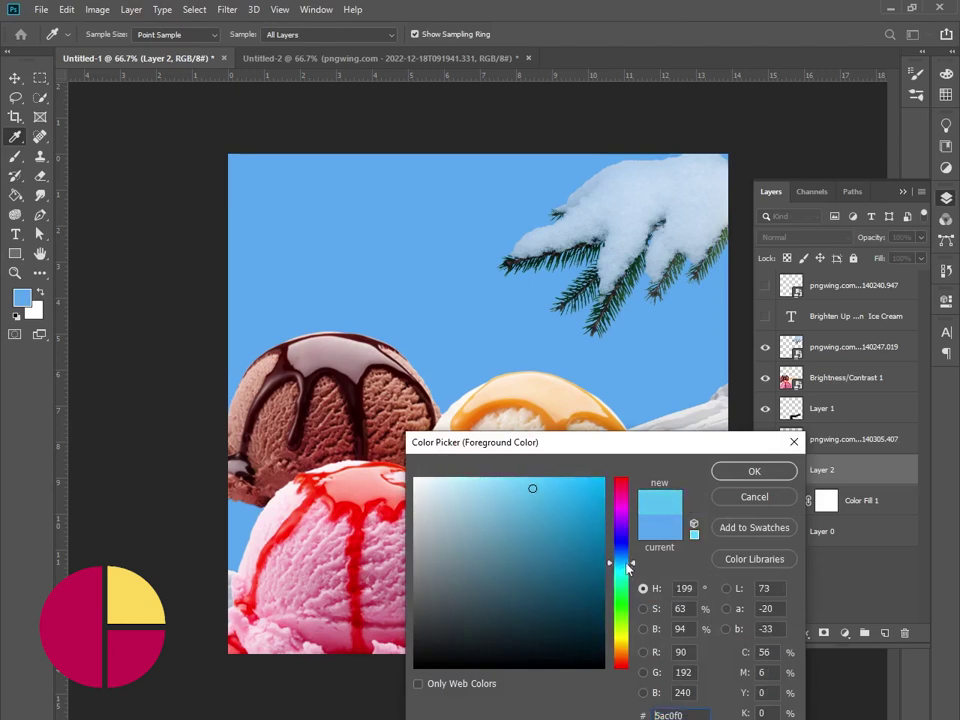
left_click_drag(536, 484, 523, 472)
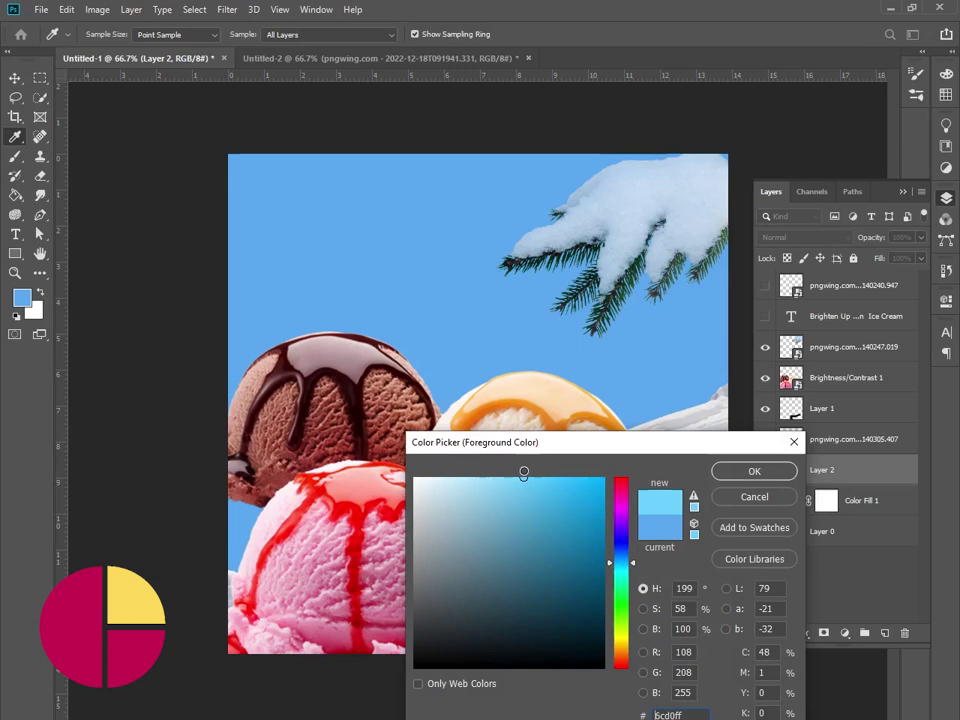
left_click(756, 474)
left_click(15, 156)
Step: Paint a large soft light-blue glow in the sky on Layer 2, then show the headline
left_click(95, 33)
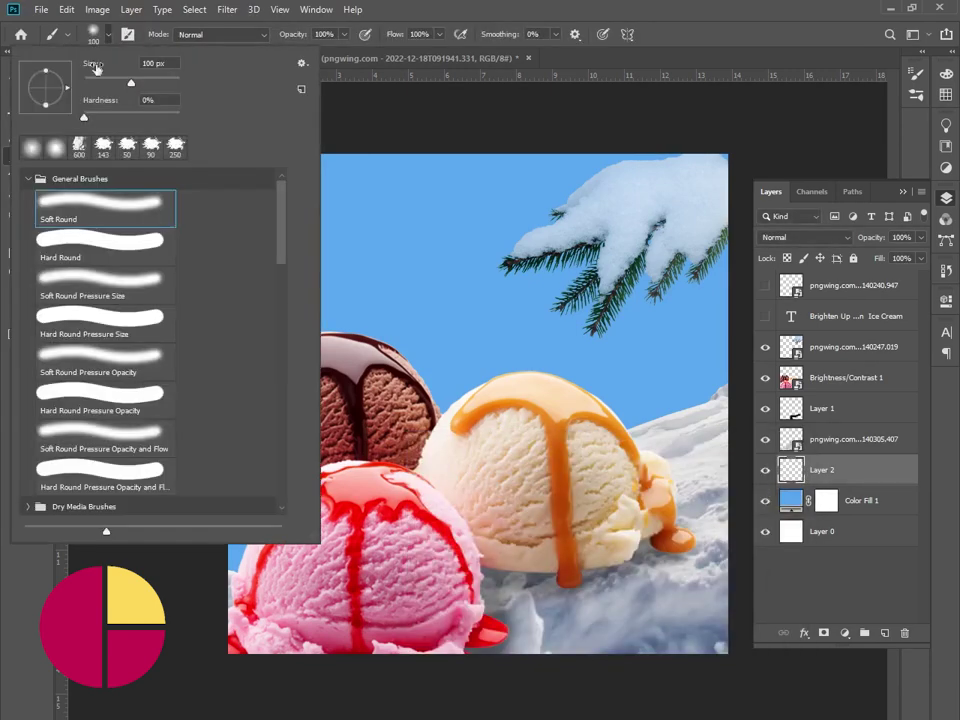
left_click(95, 34)
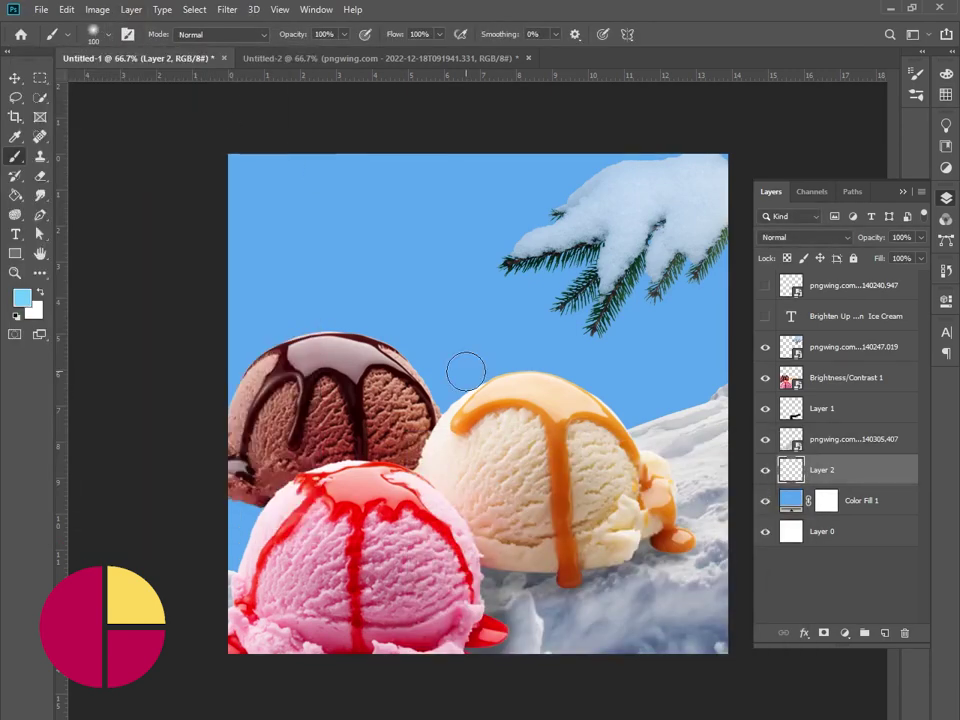
key("bracketright")
key("bracketright")
key("bracketright")
key("bracketright")
key("bracketright")
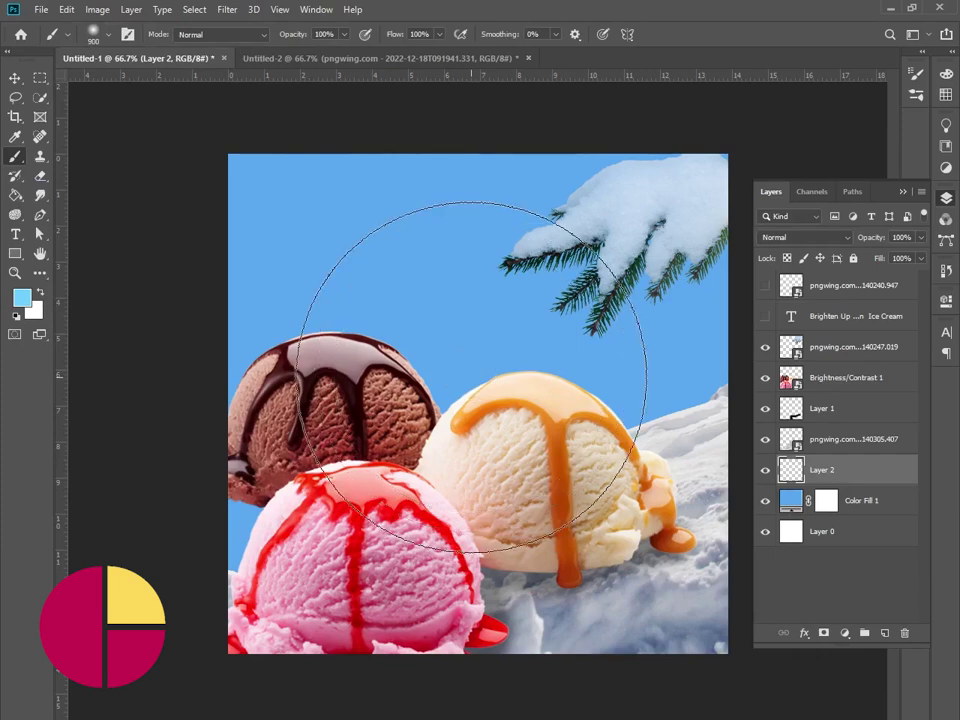
key("bracketright")
key("bracketright")
left_click(472, 378)
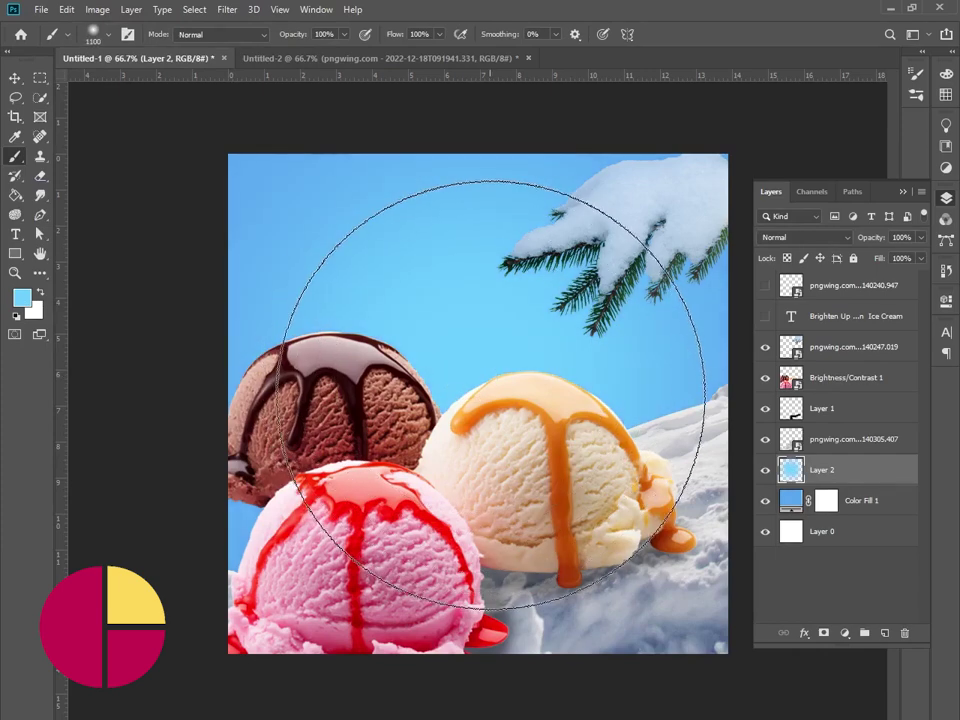
key("bracketright")
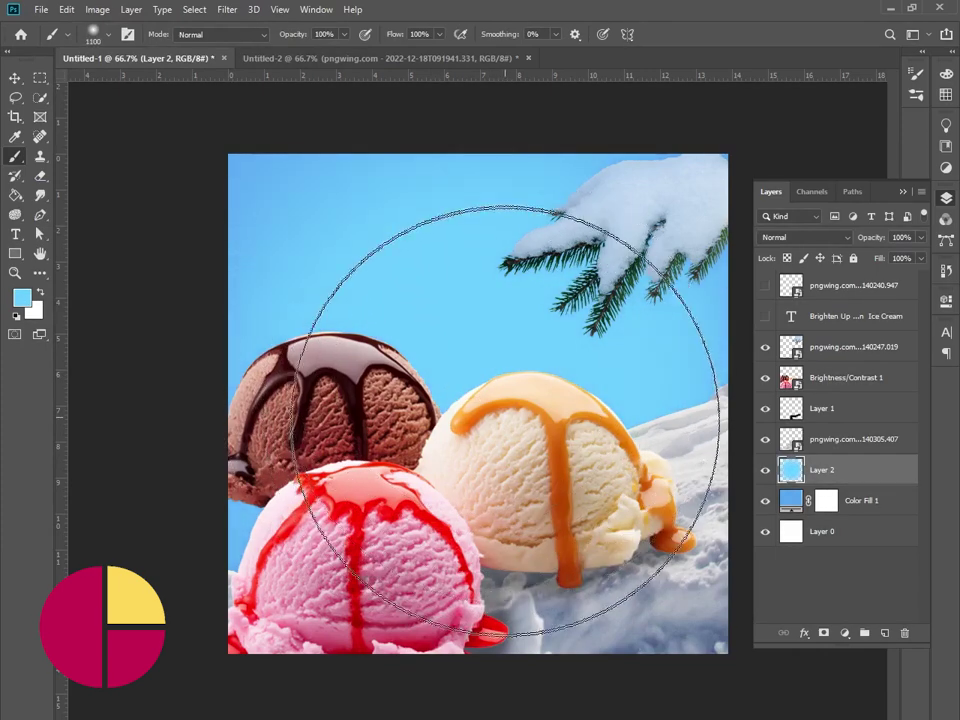
left_click(21, 297)
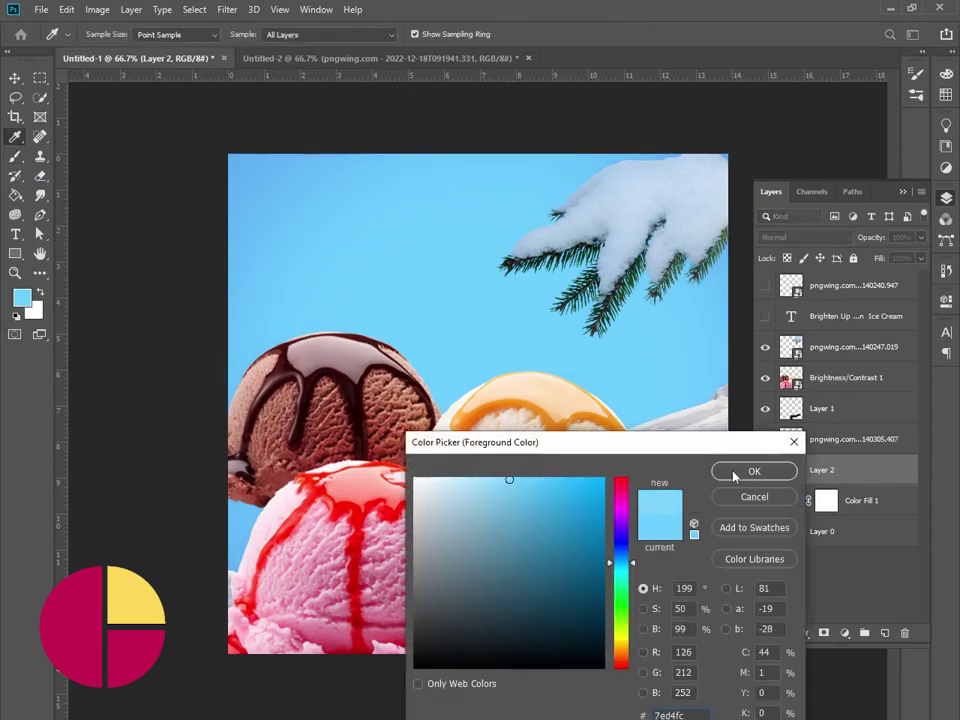
left_click(735, 477)
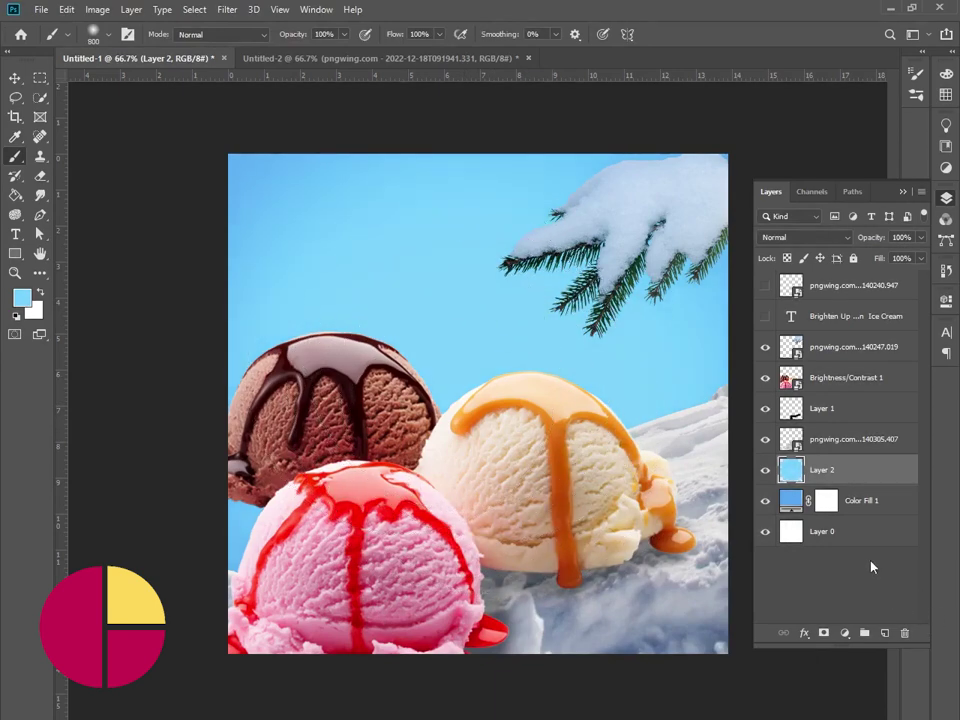
left_click(765, 316)
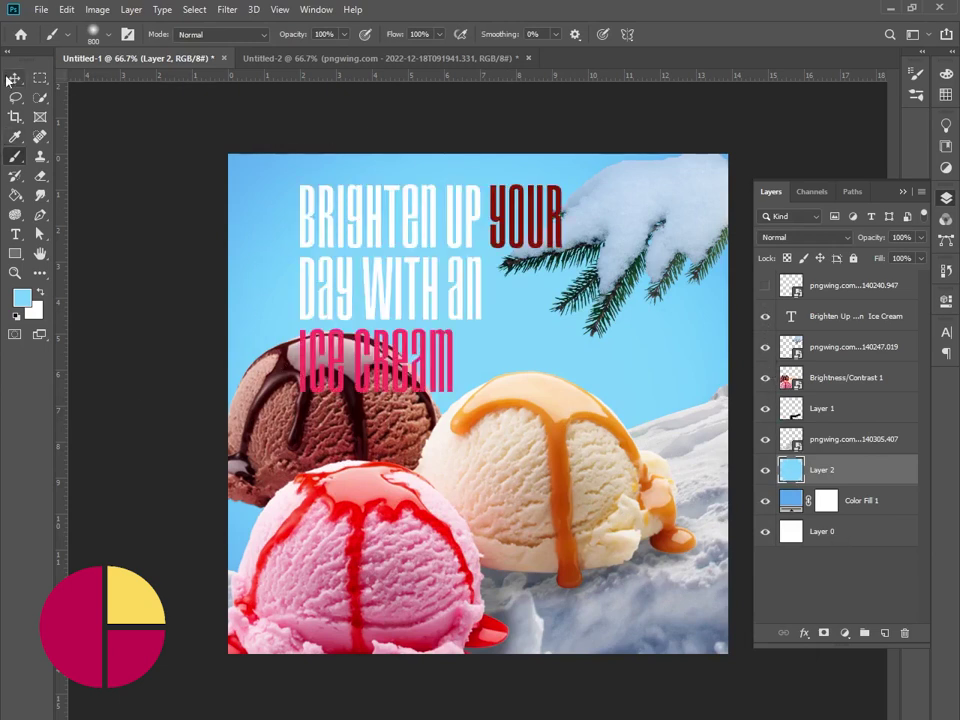
Step: Shift the headline slightly, then scale the scoops and Layer 1 to about 91% and move them left
key("v")
left_click(437, 288)
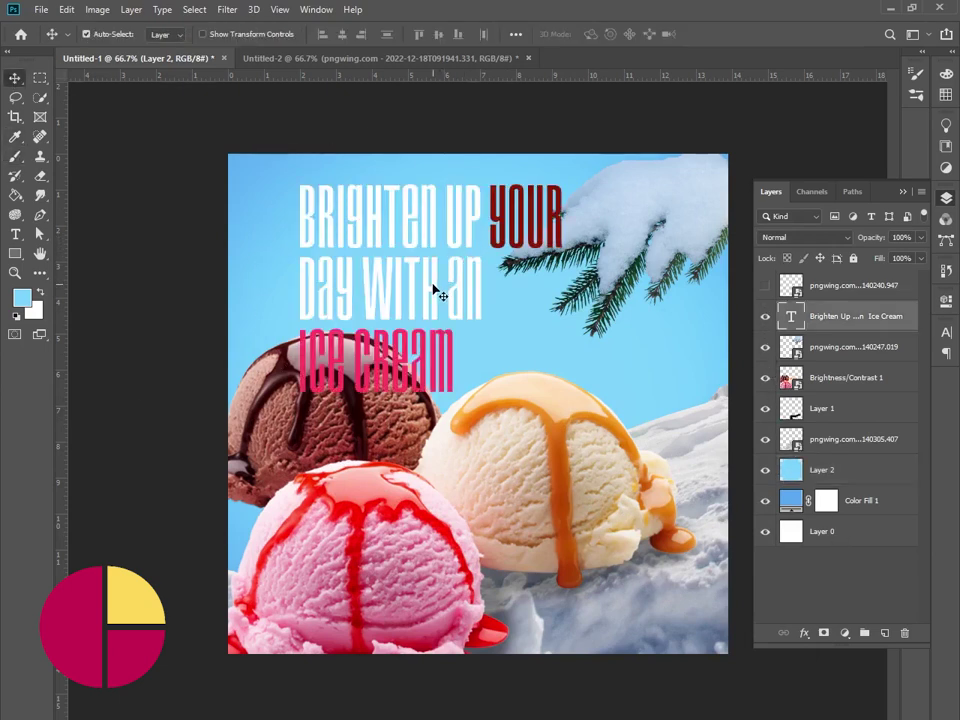
left_click_drag(437, 290, 423, 302)
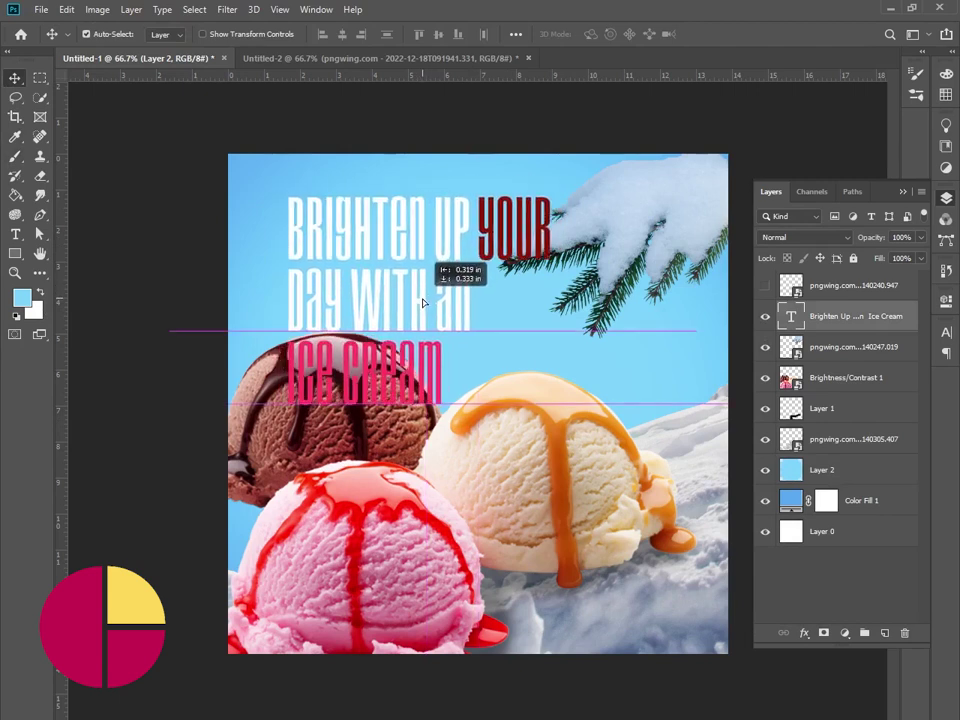
left_click(510, 476)
left_click(839, 420, "shift")
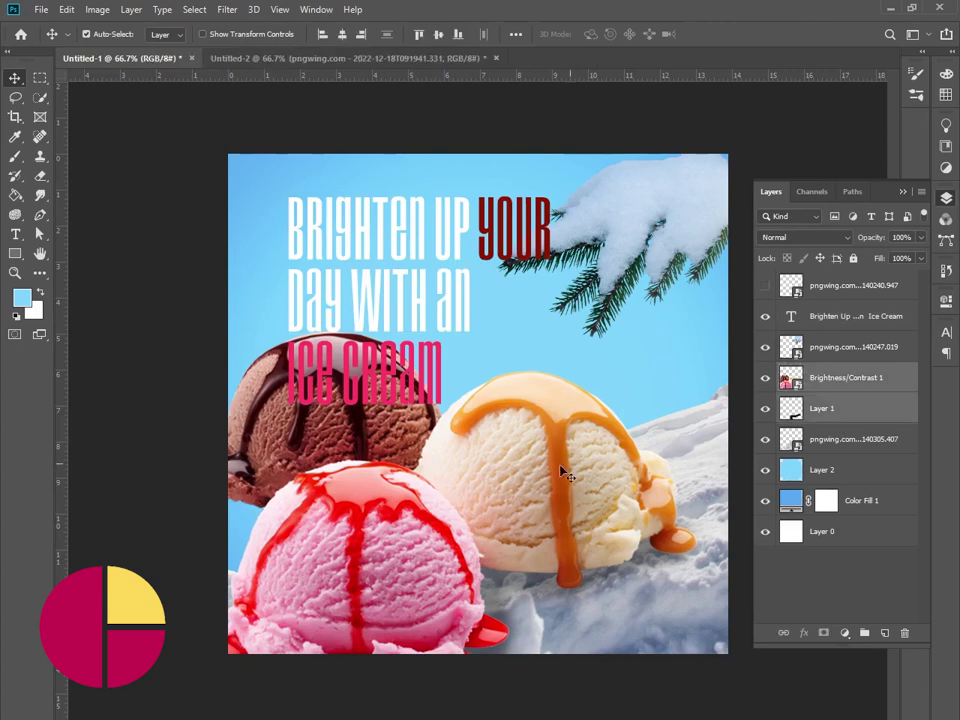
key("ctrl+t")
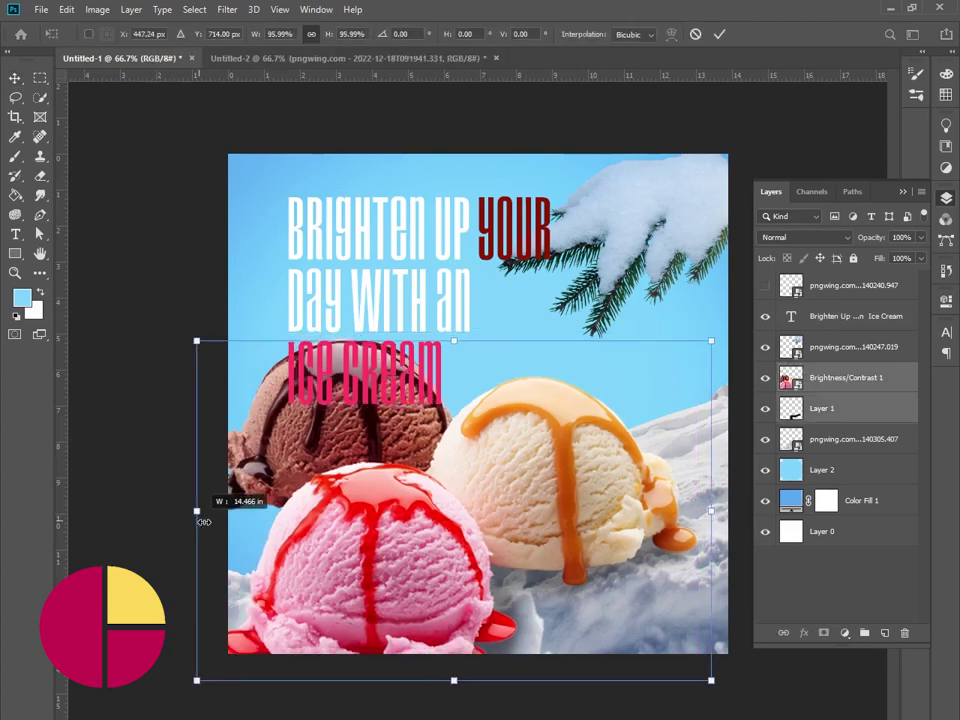
left_click_drag(170, 514, 216, 511)
mouse_move(670, 538)
left_mouse_down()
mouse_move(622, 538)
mouse_move(618, 557)
left_mouse_up()
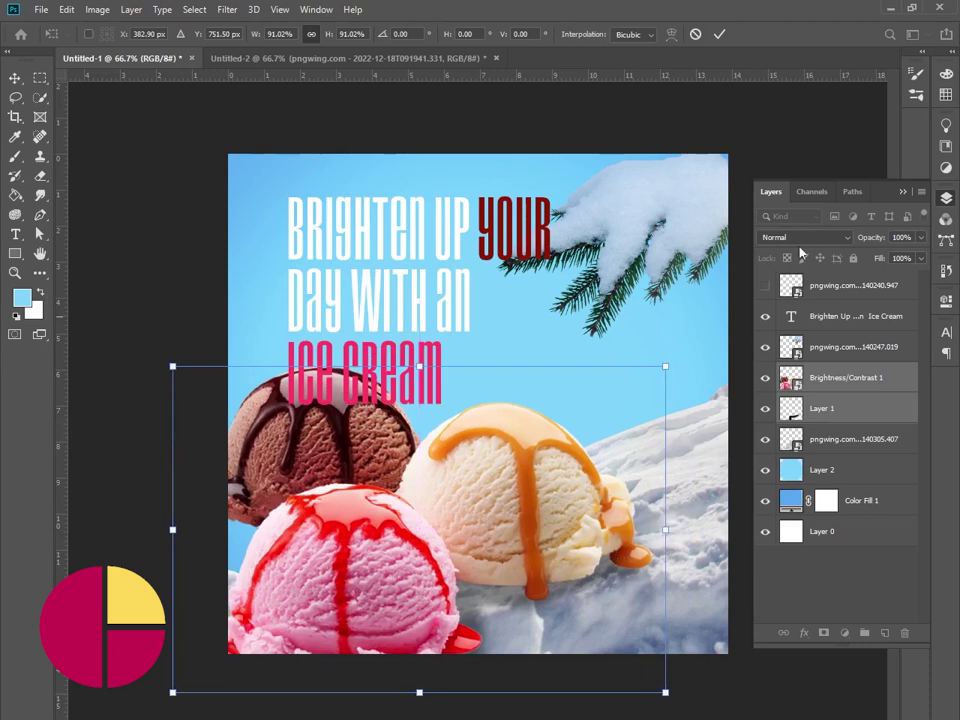
left_click(726, 34)
Step: Nudge the headline up slightly and show the falling-snow overlay
left_click_drag(507, 240, 506, 232)
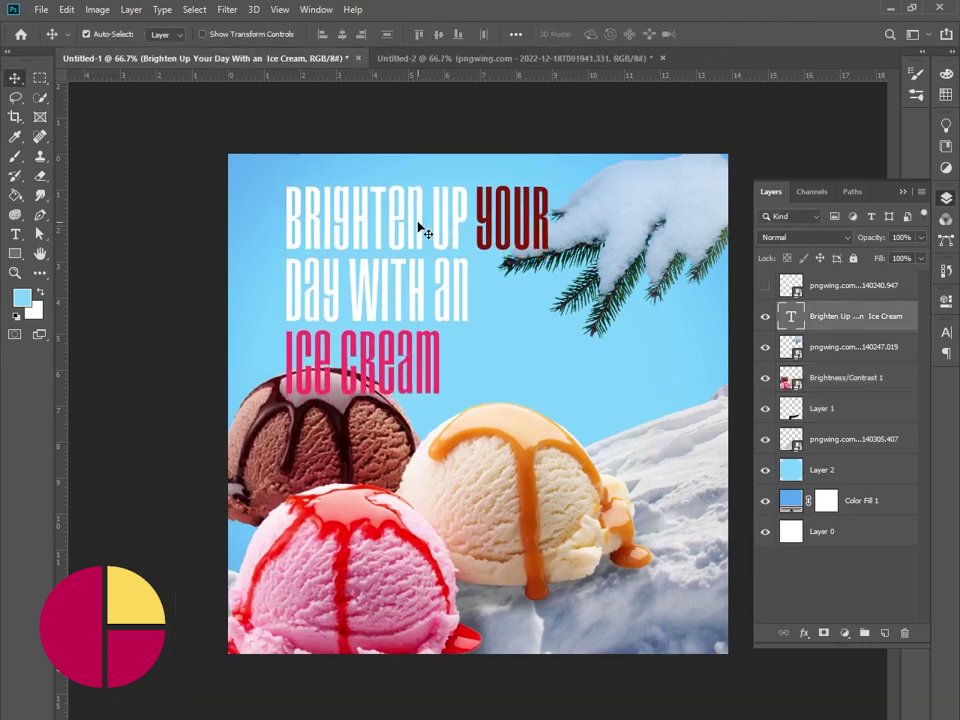
double_click(462, 222)
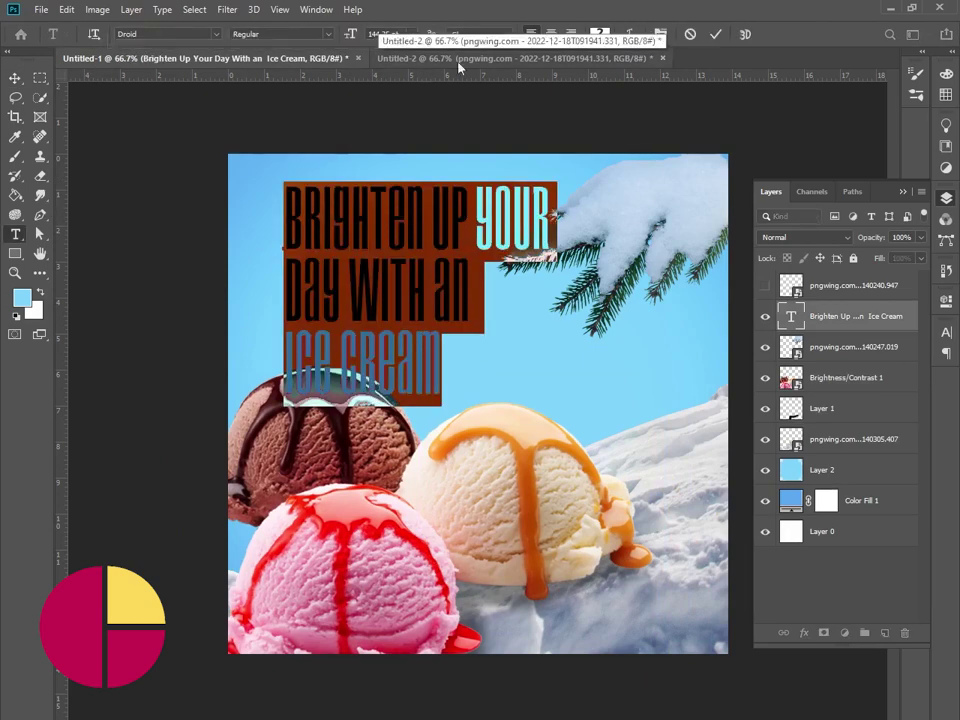
left_click(718, 36)
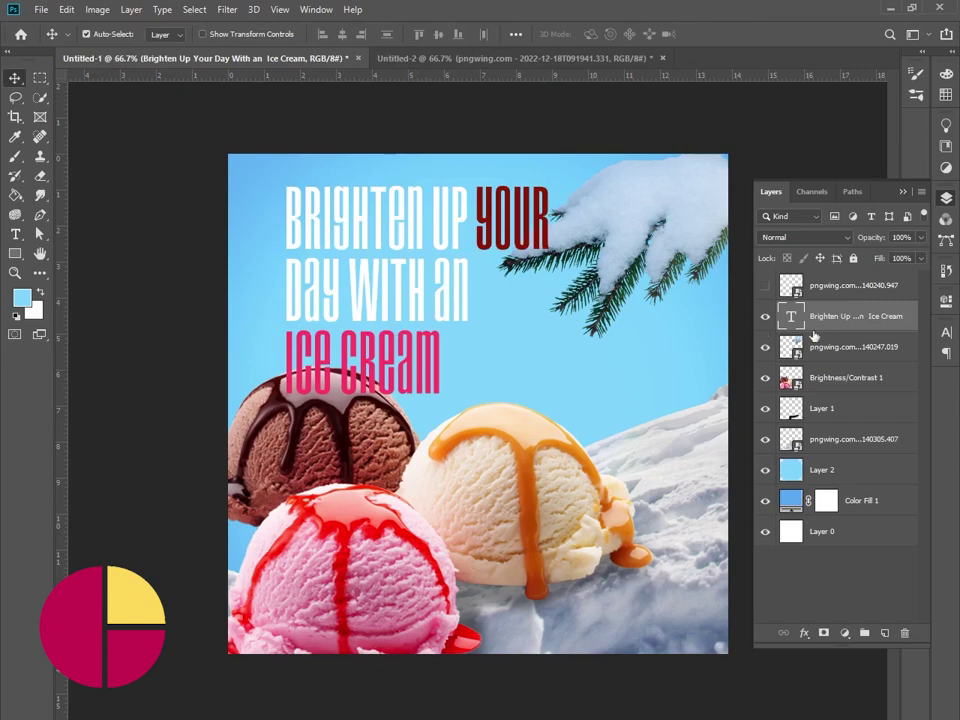
left_click(766, 287)
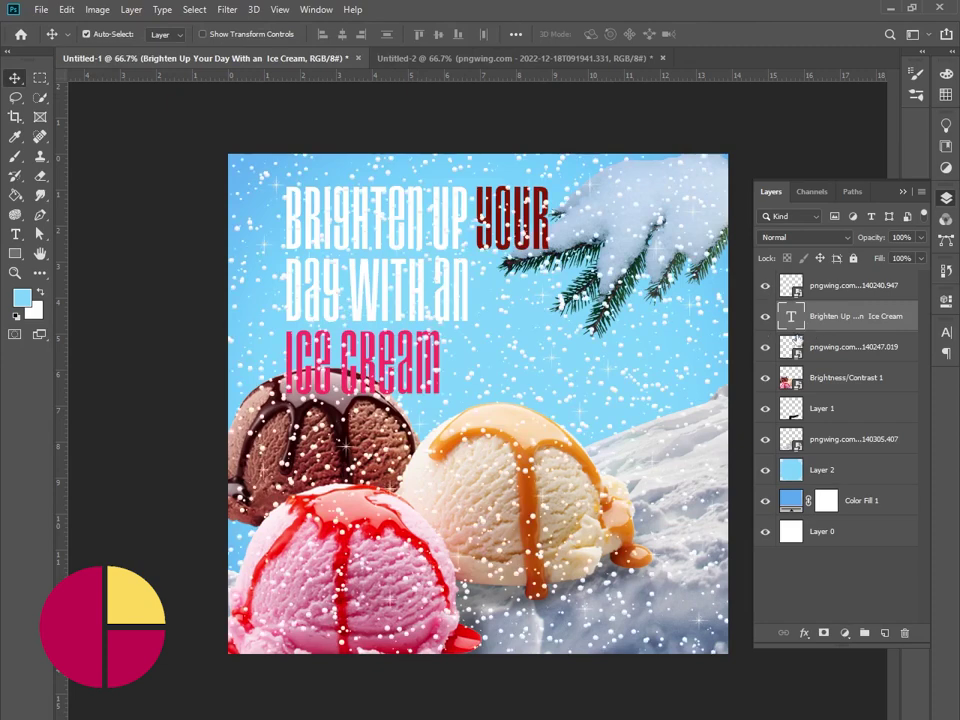
Step: Add a layer mask to the snow overlay and start painting the snow off the scoops
left_click(527, 362)
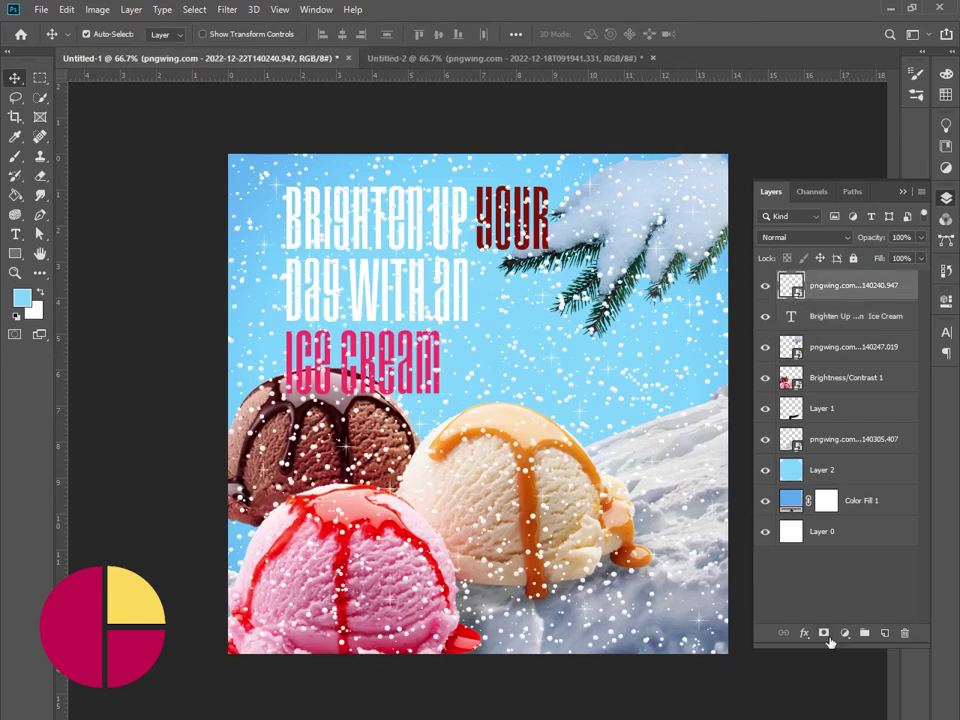
left_click(825, 634)
left_click(14, 158)
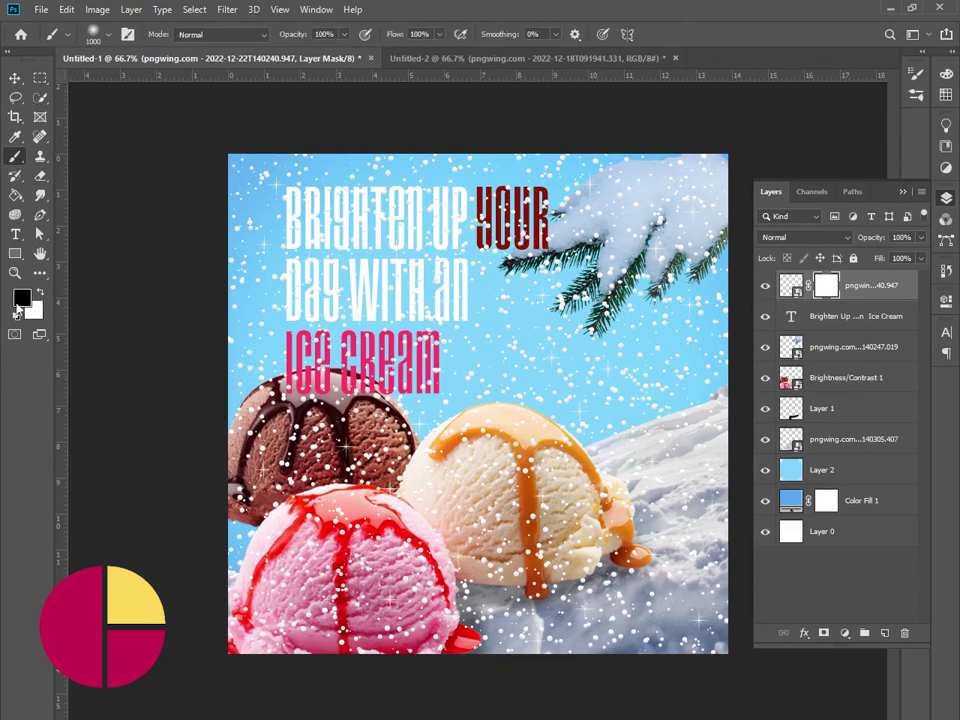
left_click(465, 395)
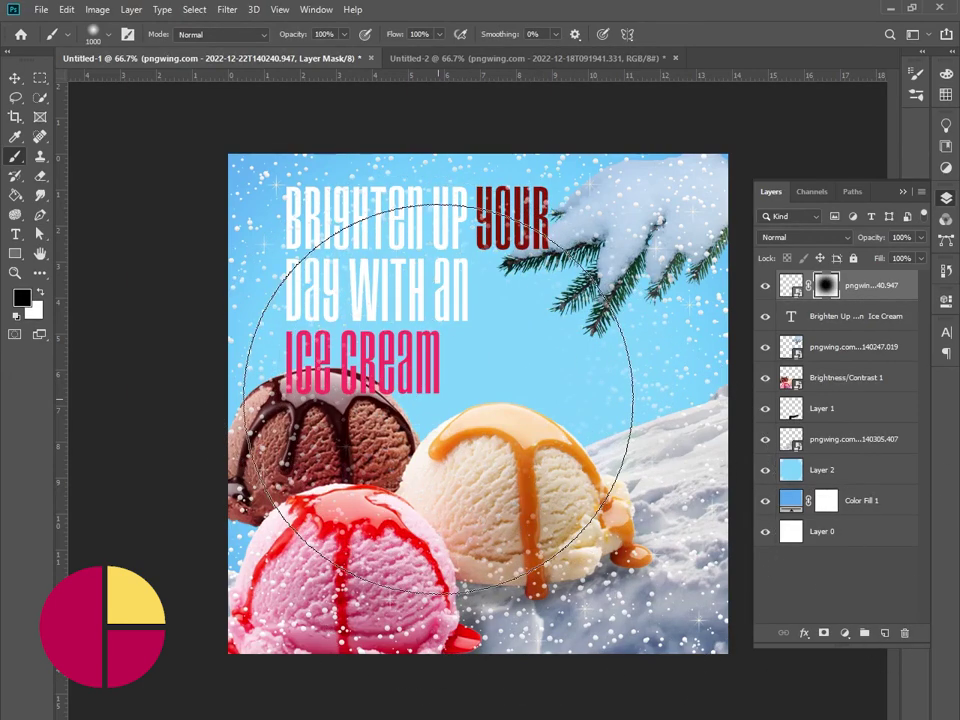
key("ctrl+z")
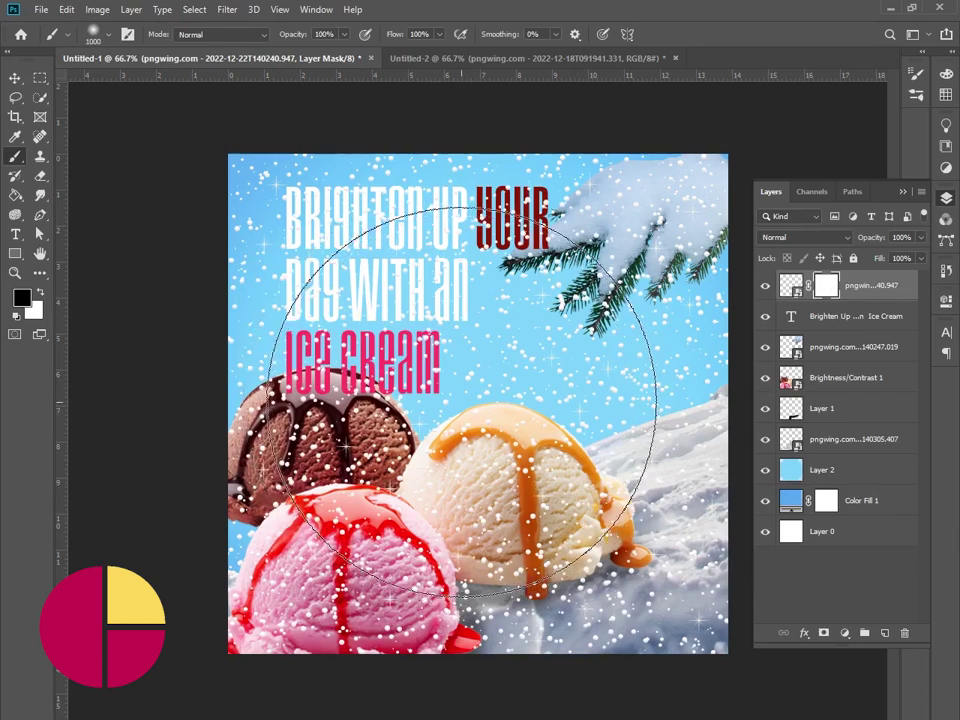
key("bracketleft")
left_click(458, 380)
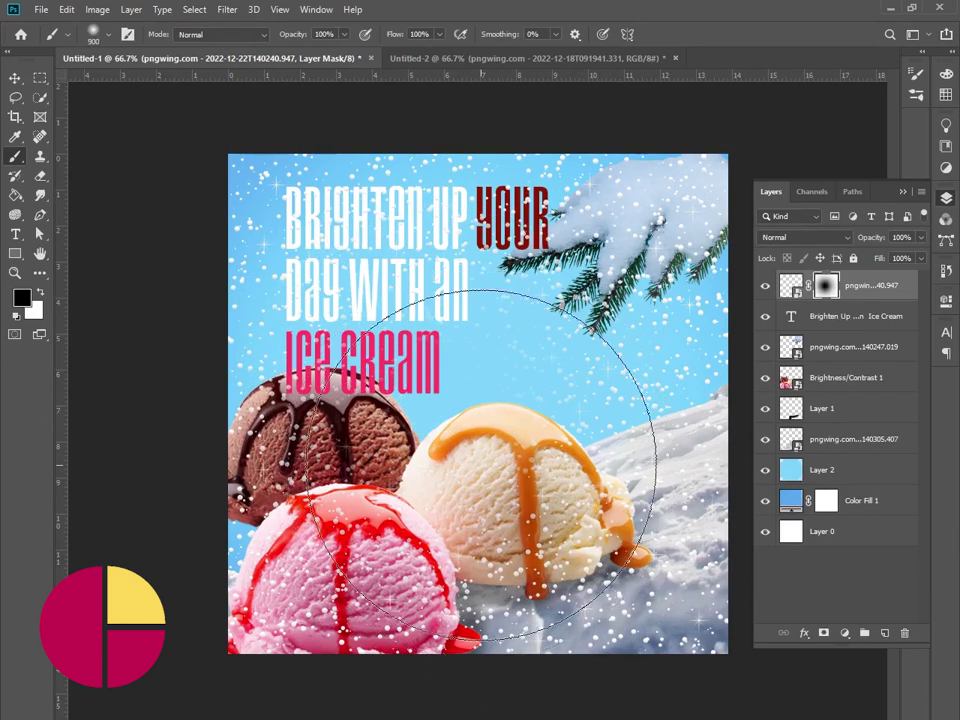
Step: Mask remaining flakes off the pink, vanilla and chocolate scoops and the headline up to the pine branch
key("bracketleft")
key("bracketleft")
key("bracketleft")
key("bracketleft")
key("bracketleft")
key("bracketleft")
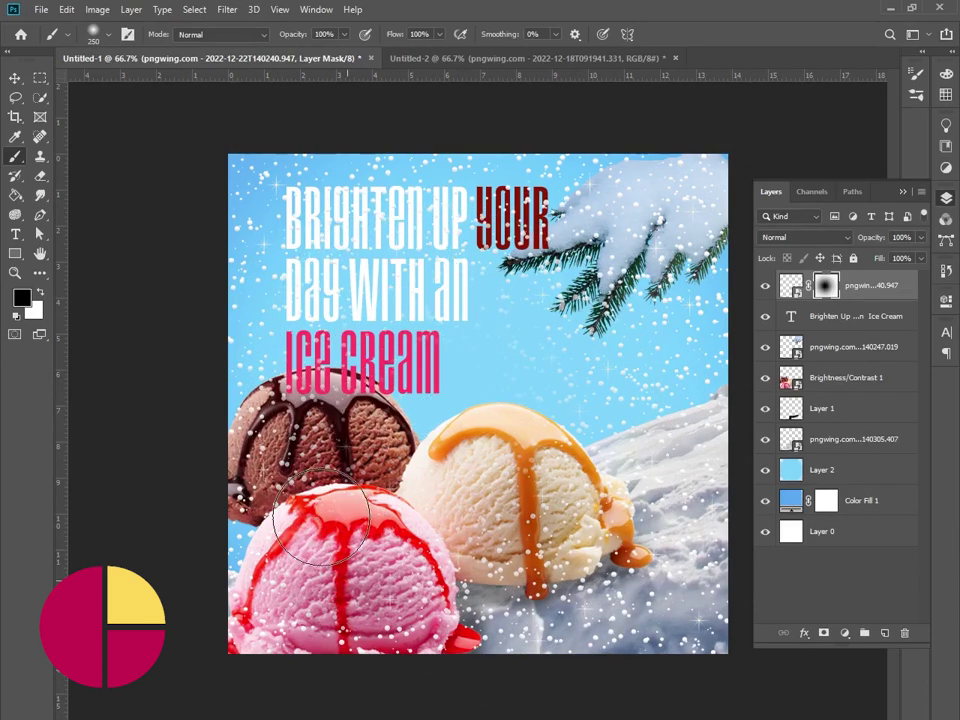
left_click_drag(320, 520, 563, 530)
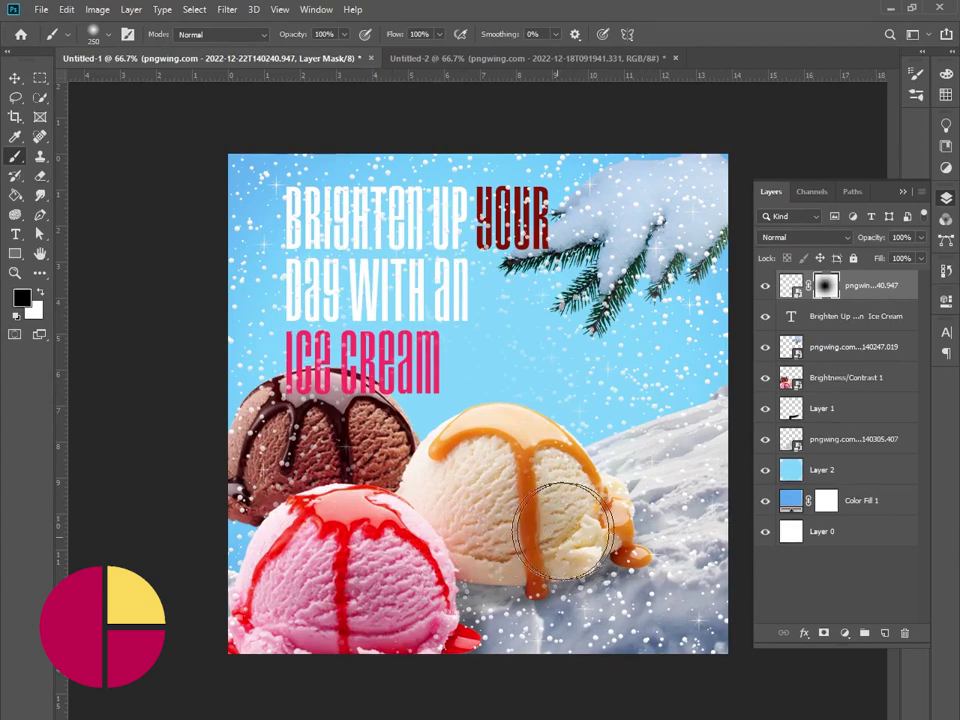
mouse_move(270, 440)
left_mouse_down()
mouse_move(320, 420)
mouse_move(270, 430)
left_mouse_up()
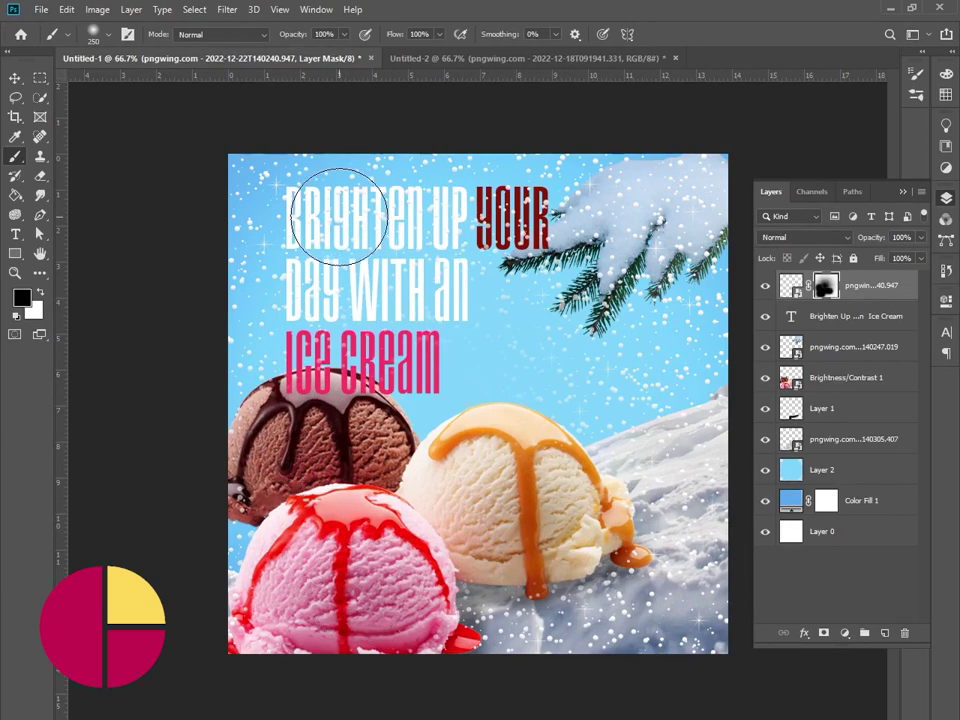
left_click_drag(337, 216, 321, 289)
key("bracketright")
key("bracketright")
key("bracketright")
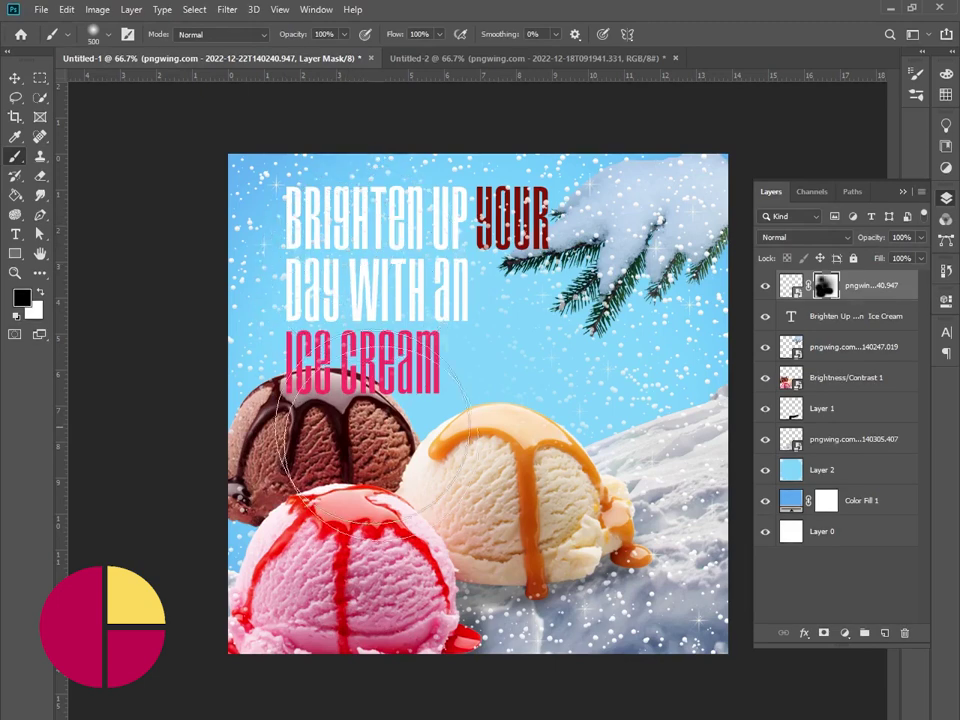
left_click_drag(332, 310, 575, 245)
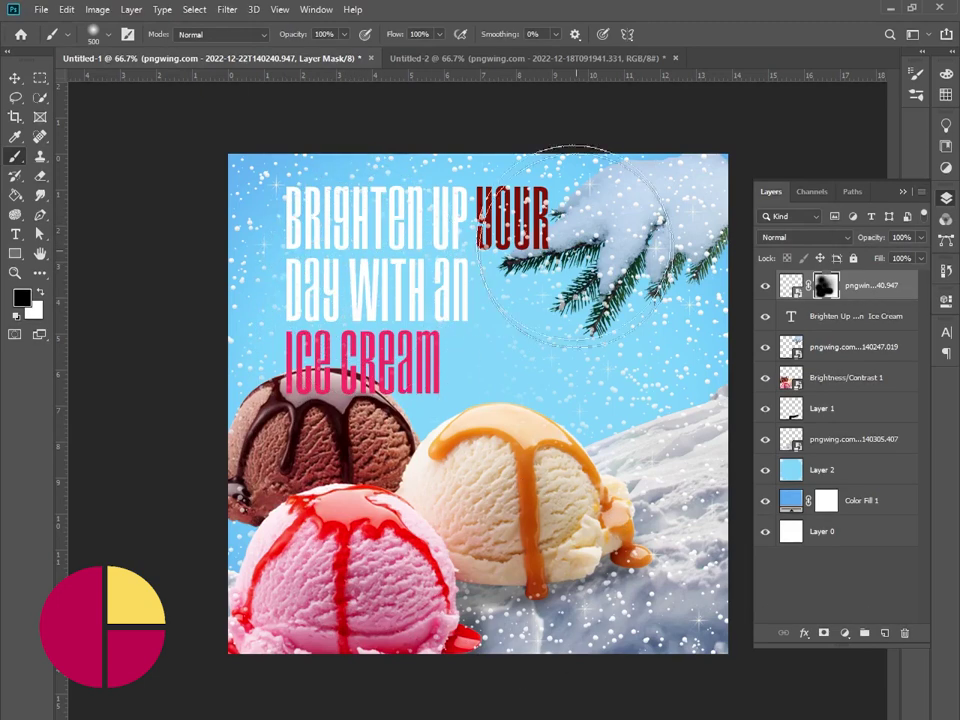
key("bracketleft")
key("bracketleft")
key("bracketleft")
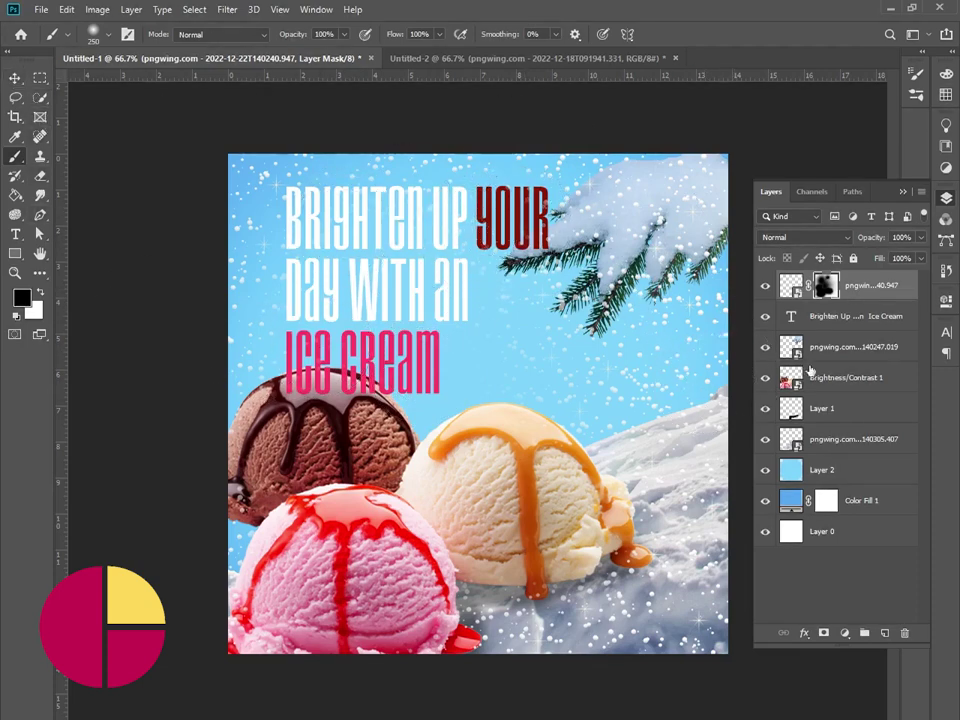
left_click(852, 346)
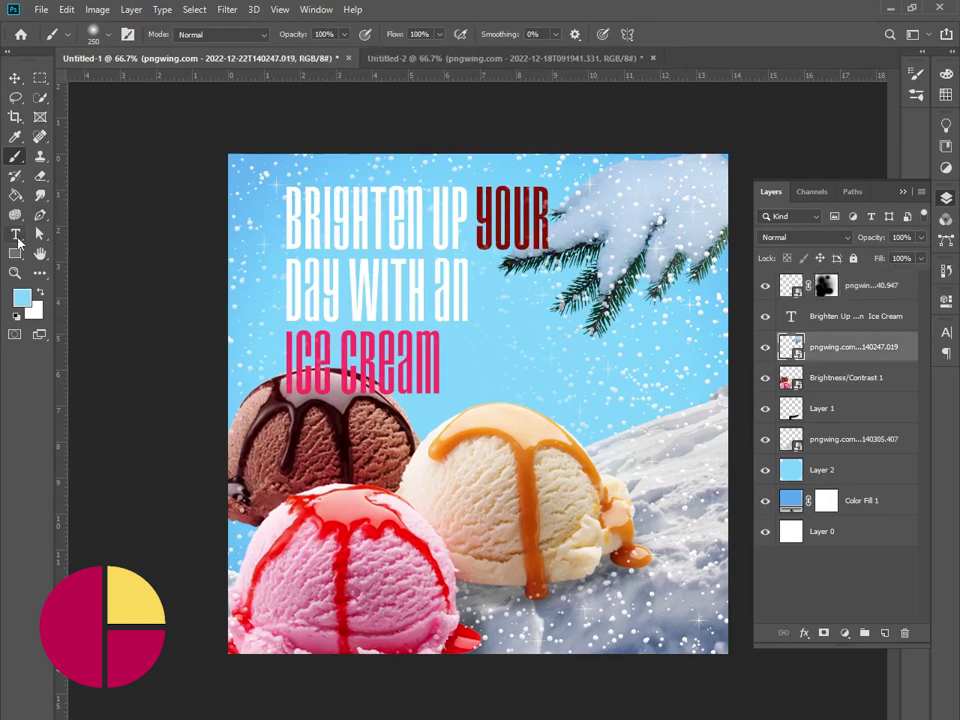
Step: Draw an 818 × 901 px no-fill rectangle with a white 3.79 px stroke, placed below Layer 1
left_click(15, 253)
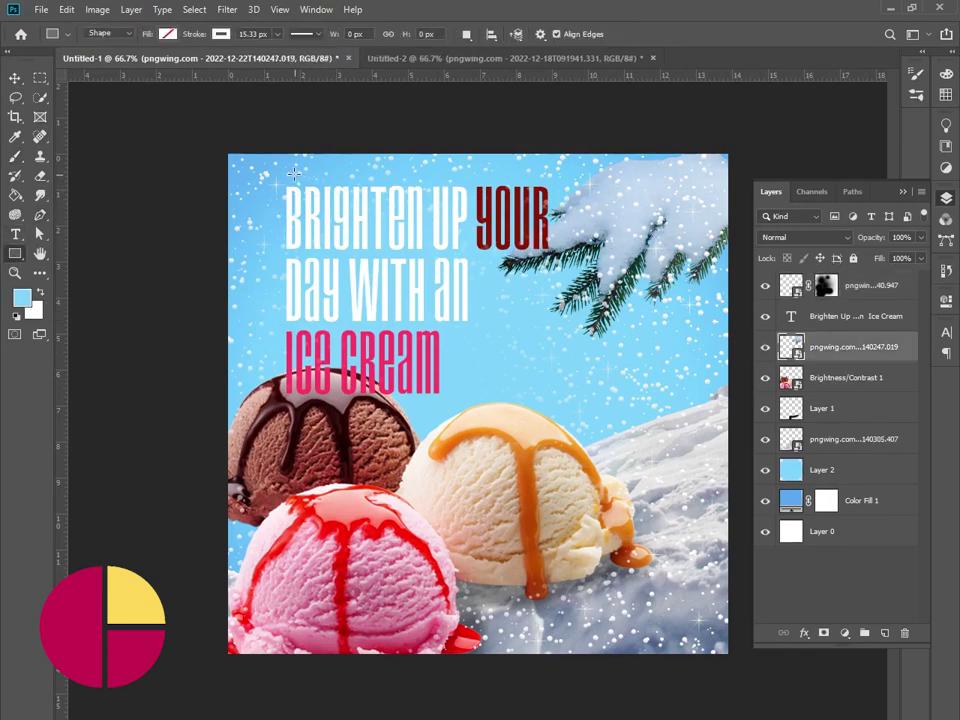
left_click_drag(292, 172, 699, 622)
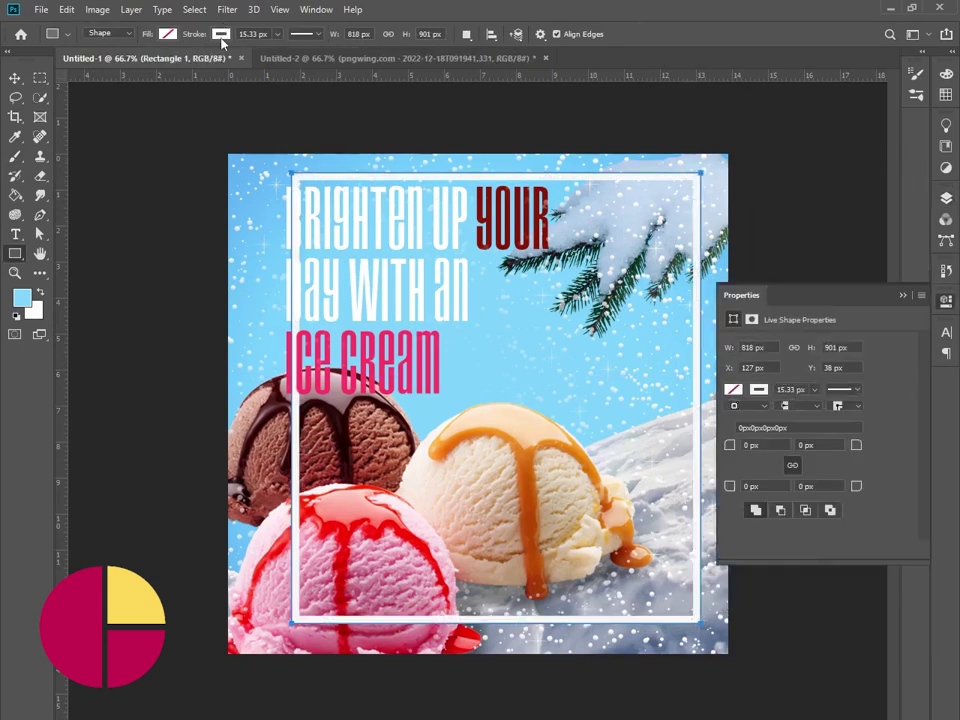
left_click(221, 35)
left_click(280, 35)
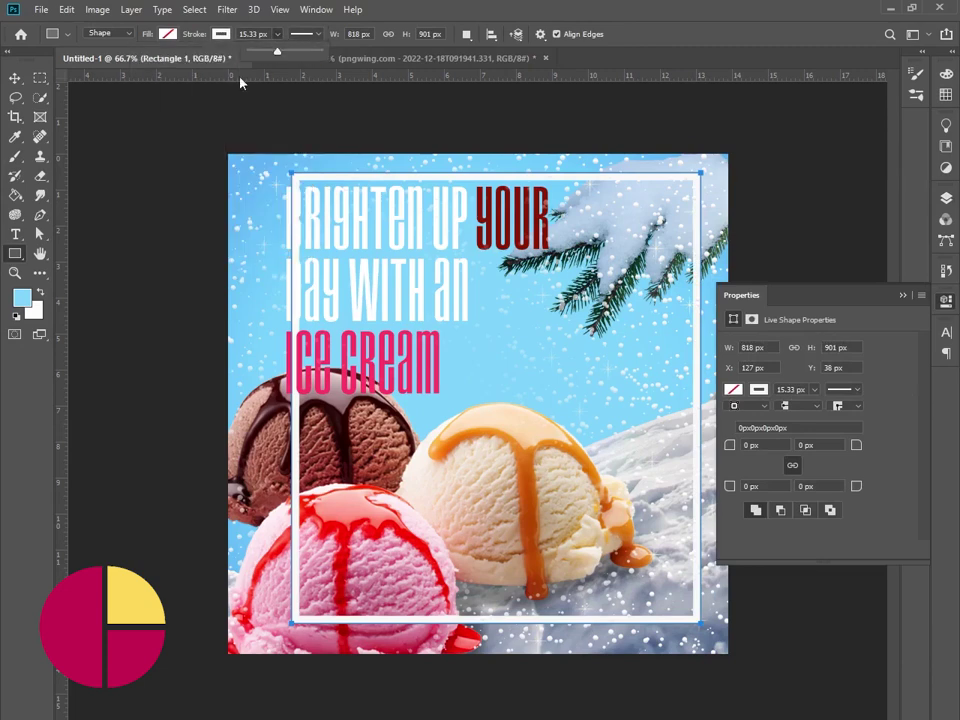
left_click(264, 51)
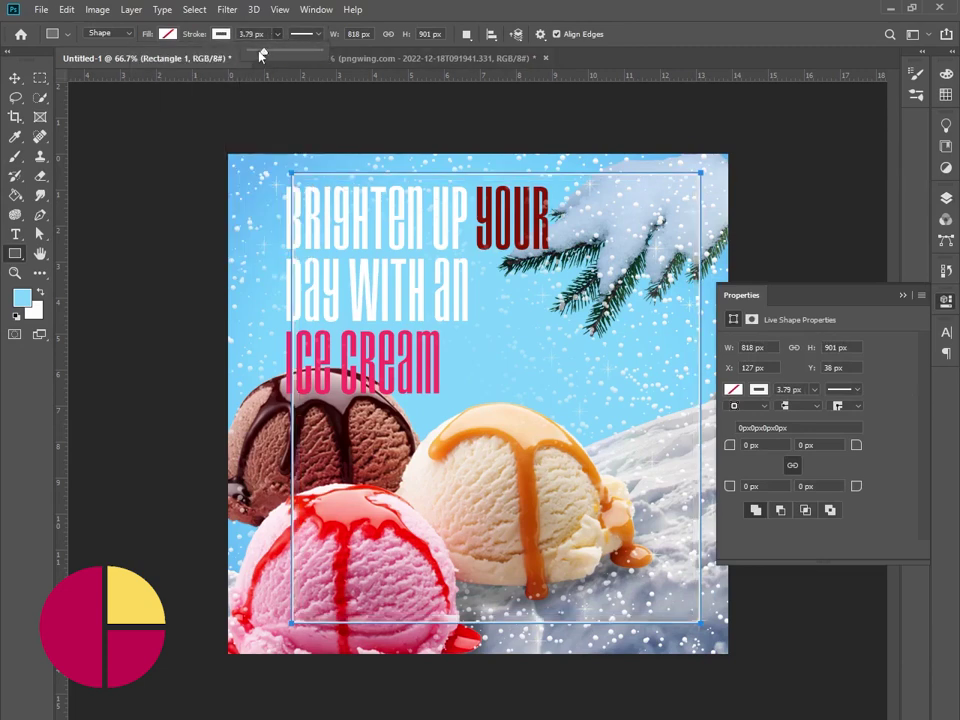
left_click(946, 198)
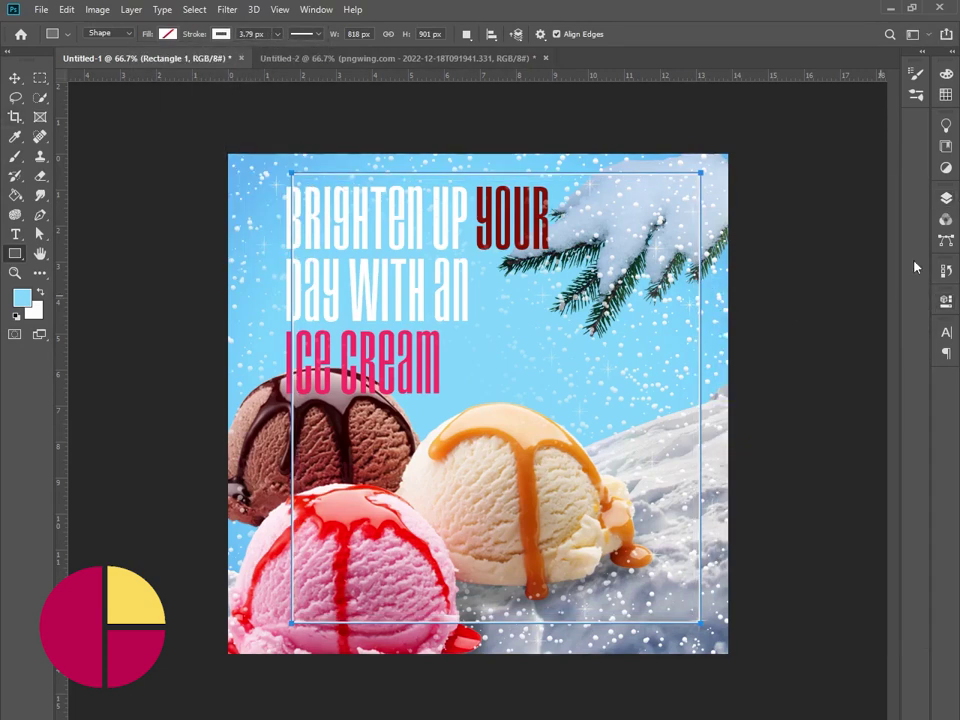
left_click(946, 198)
left_click_drag(885, 352, 858, 460)
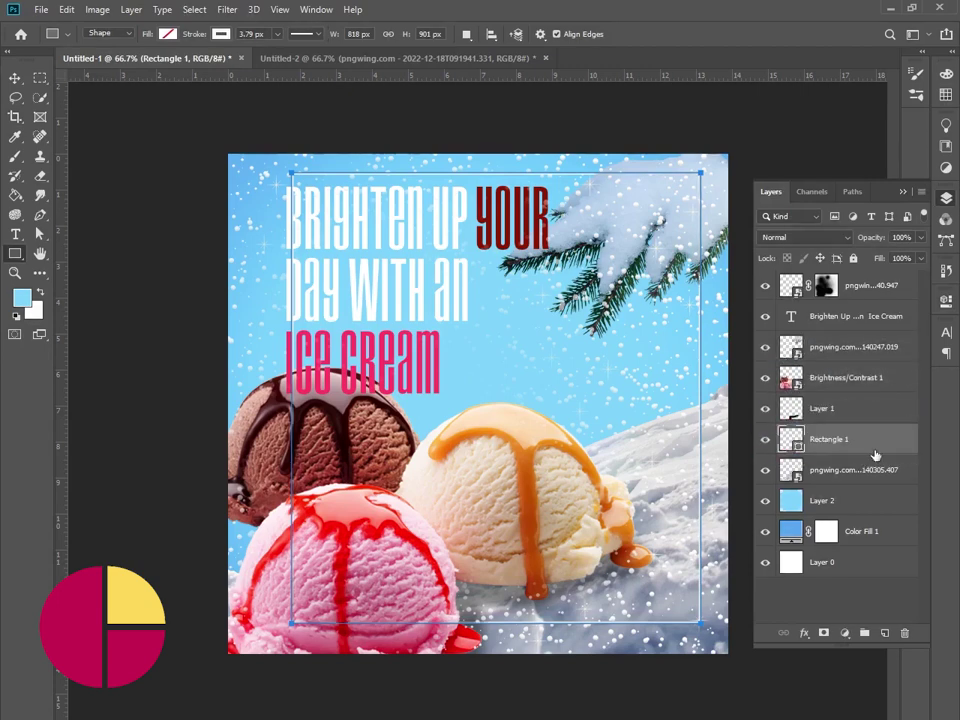
Step: Rasterize Rectangle 1 and erase the strip of its left edge beside the headline
right_click(856, 461)
left_click(715, 334)
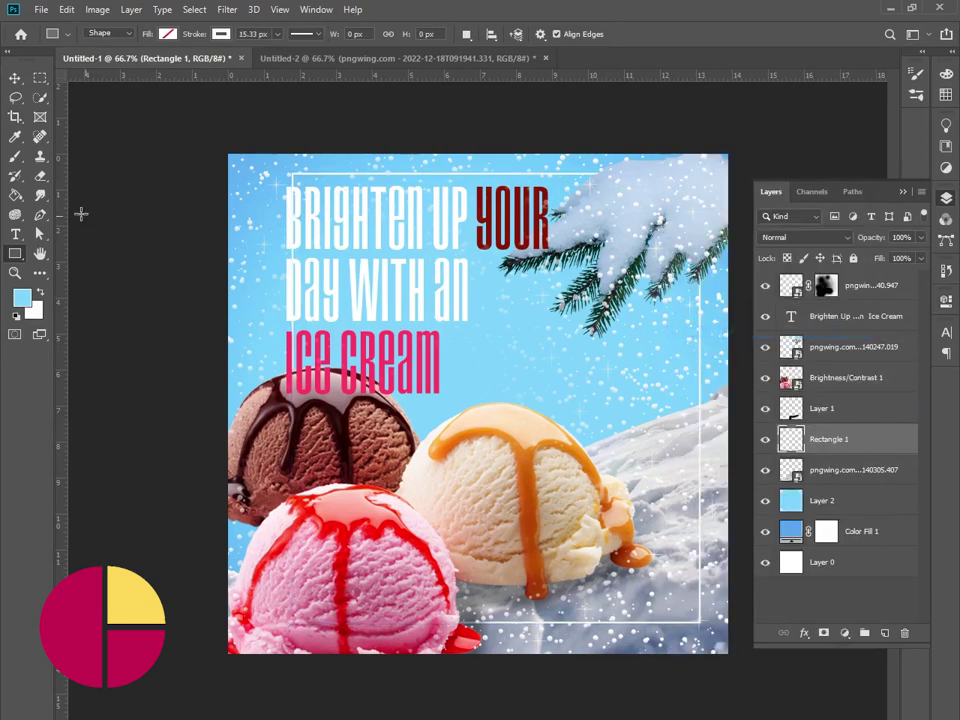
left_click(40, 77)
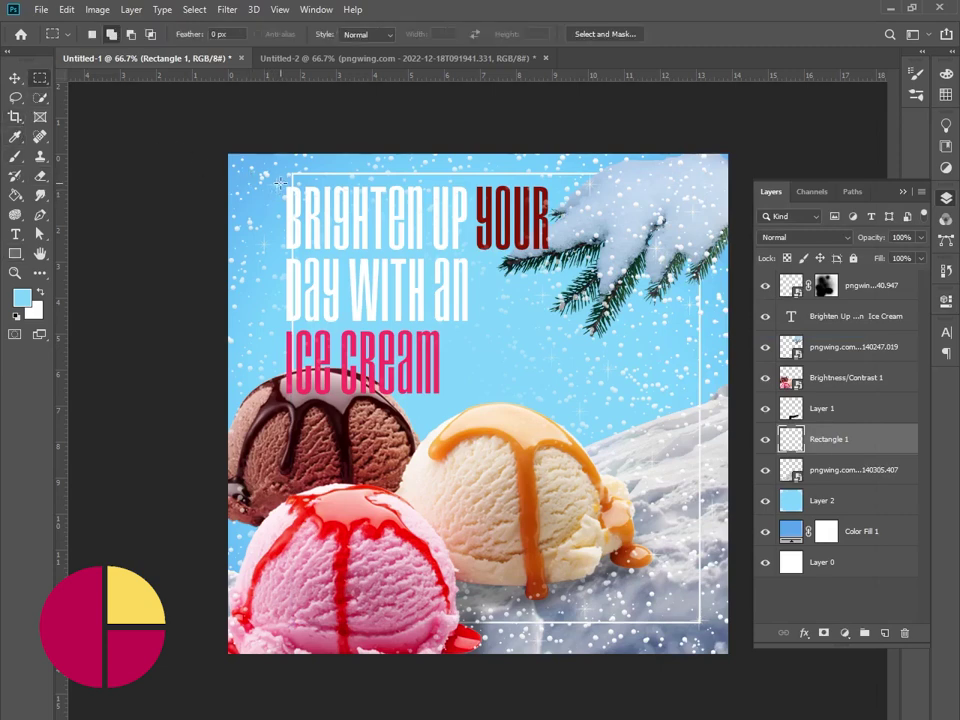
left_click_drag(287, 177, 305, 408)
left_click(41, 177)
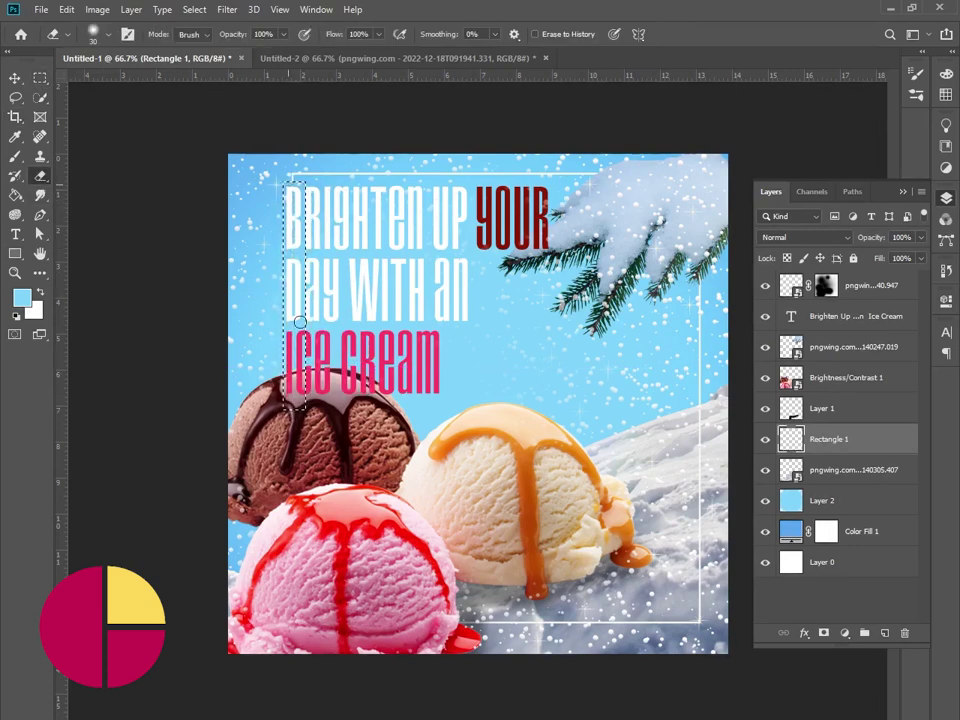
key("ctrl+d")
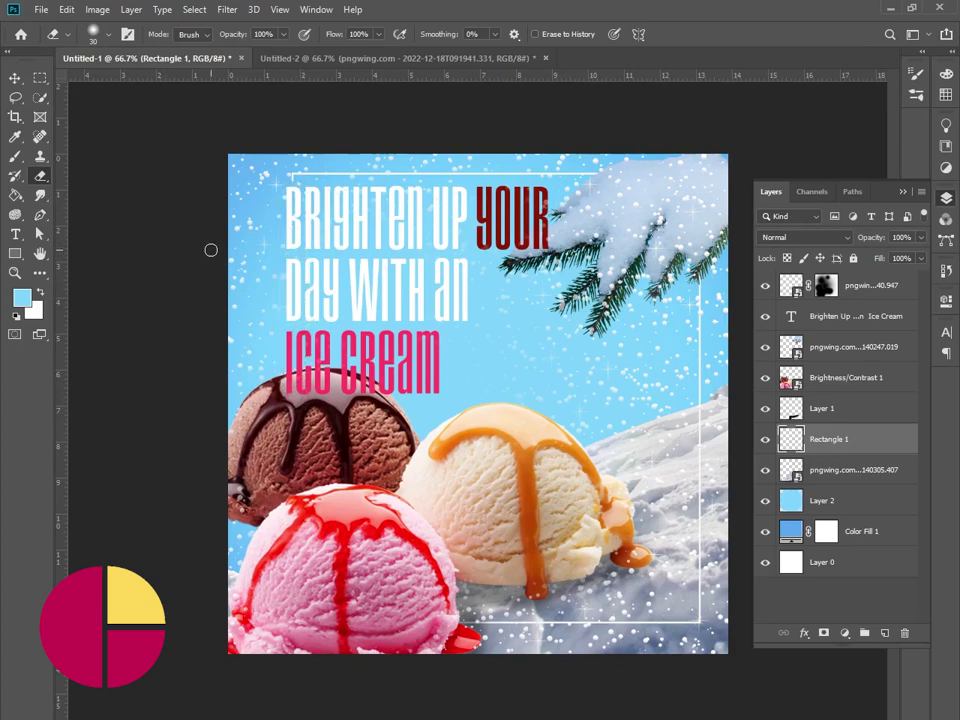
left_click(907, 194)
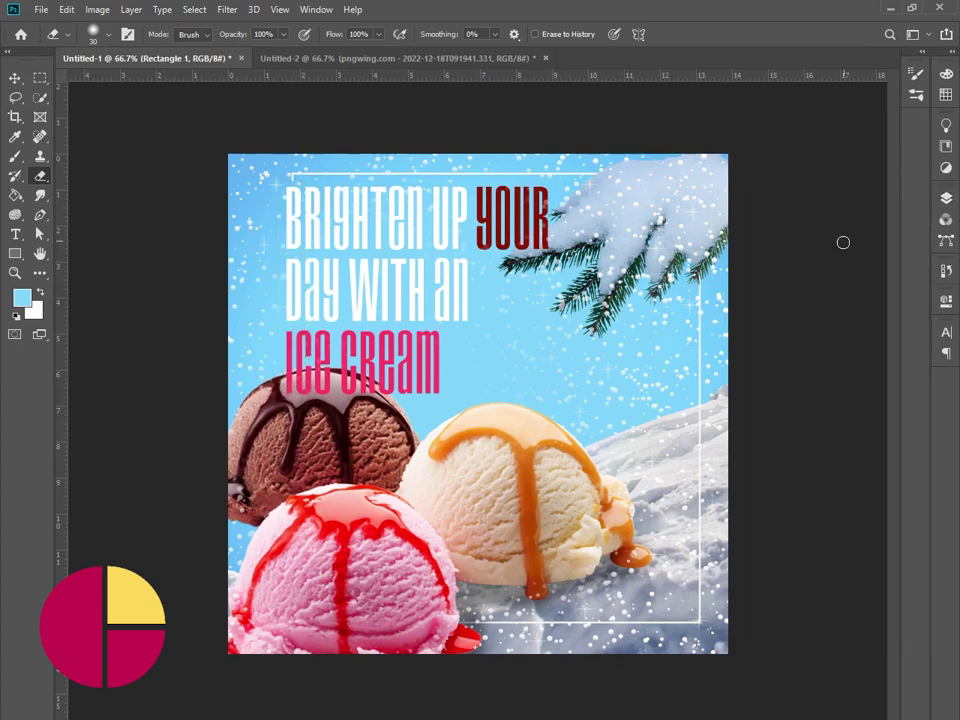
scroll(842, 252, "up", 2)
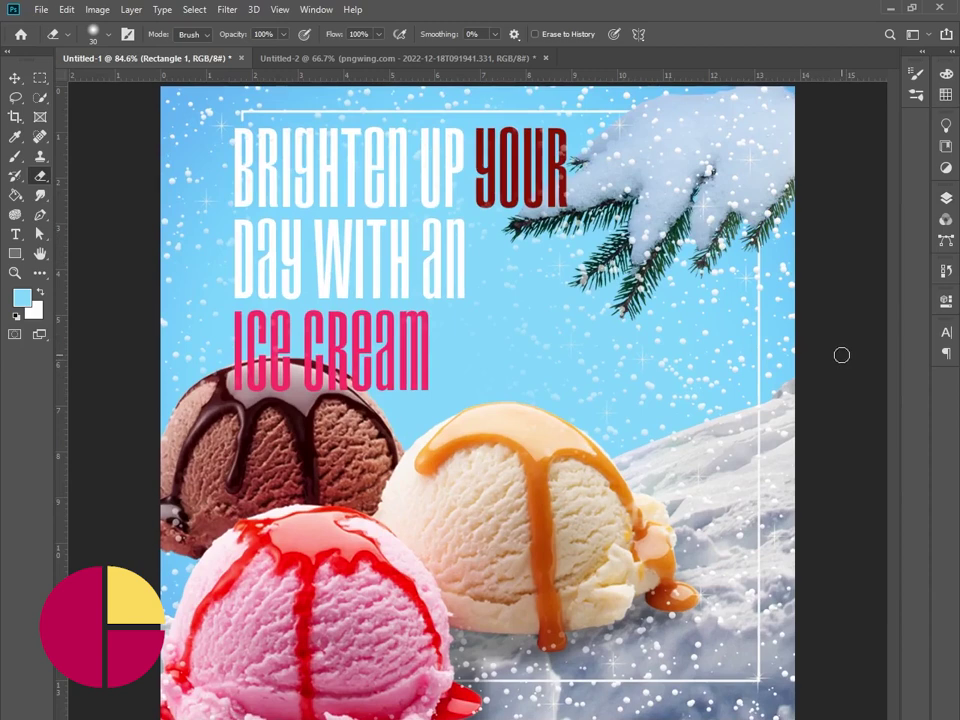
left_click(14, 77)
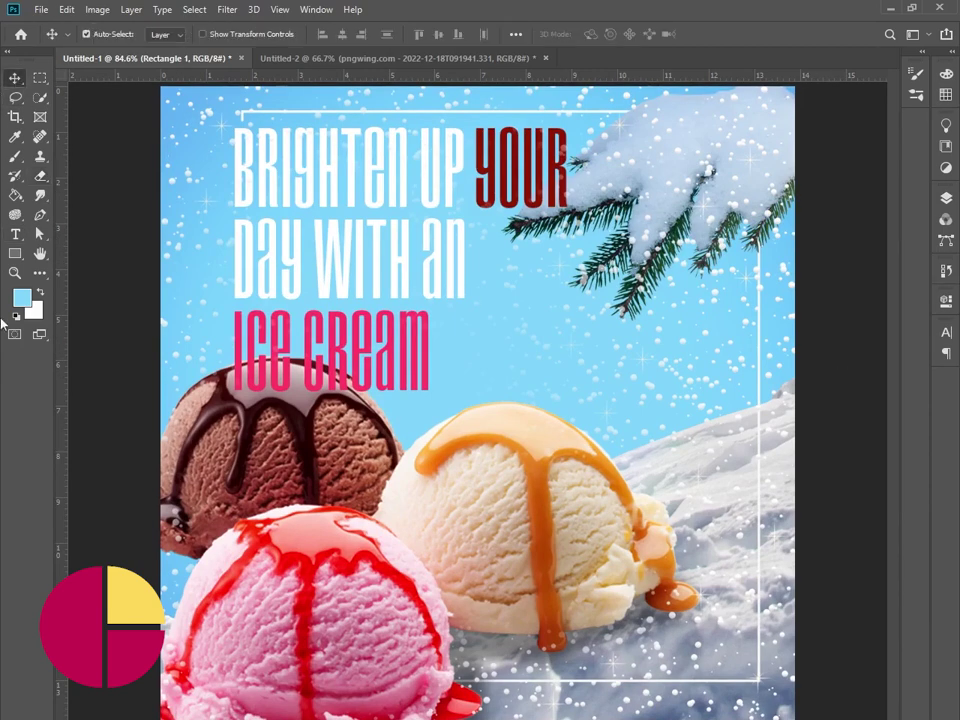